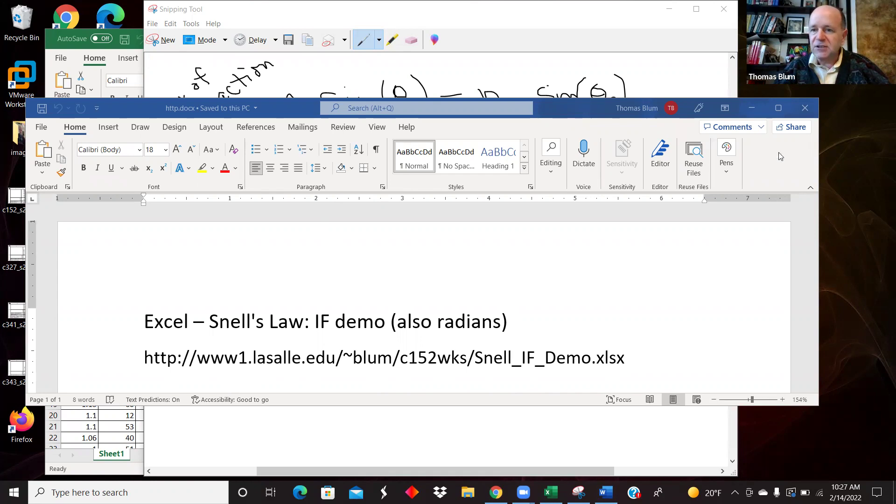
Close the Snell's Law link document and draw an upward arrow under sin⁻¹ in the derivation.
left_click(803, 109)
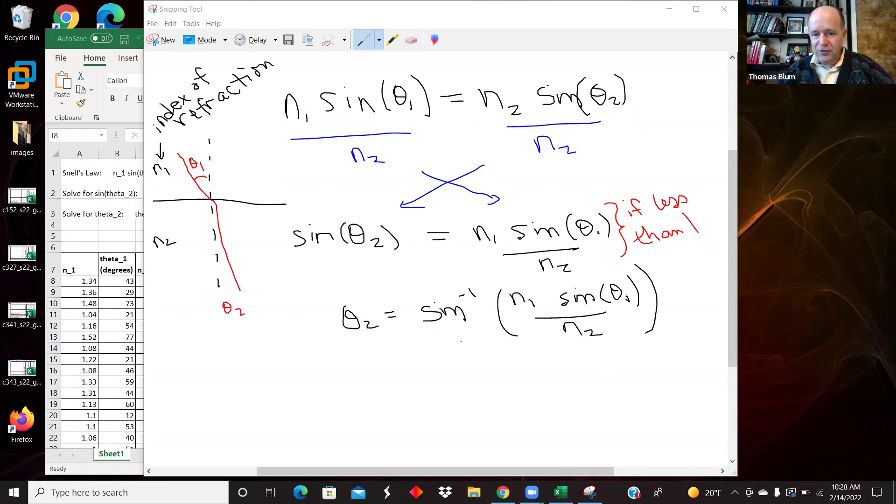
left_click(454, 361)
mouse_move(456, 360)
left_mouse_down()
mouse_move(451, 339)
mouse_move(461, 348)
left_mouse_up()
left_click_drag(431, 388, 446, 403)
Write 'asin' and 'arcsin' beneath the arrow, then switch to the Excel workbook.
mouse_move(464, 391)
left_mouse_down()
mouse_move(466, 399)
mouse_move(476, 380)
mouse_move(494, 393)
left_mouse_up()
left_click_drag(468, 422, 476, 428)
mouse_move(478, 427)
left_mouse_down()
mouse_move(492, 412)
mouse_move(528, 411)
mouse_move(537, 396)
mouse_move(549, 407)
left_mouse_up()
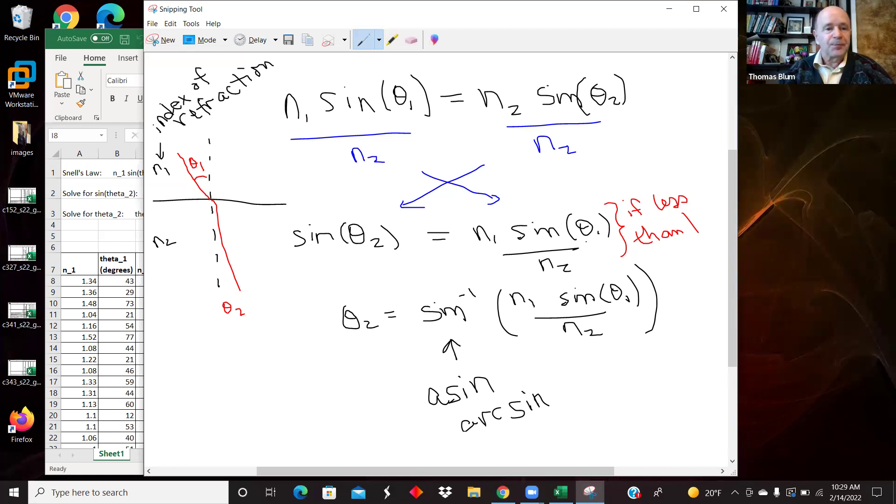
key("alt+Tab")
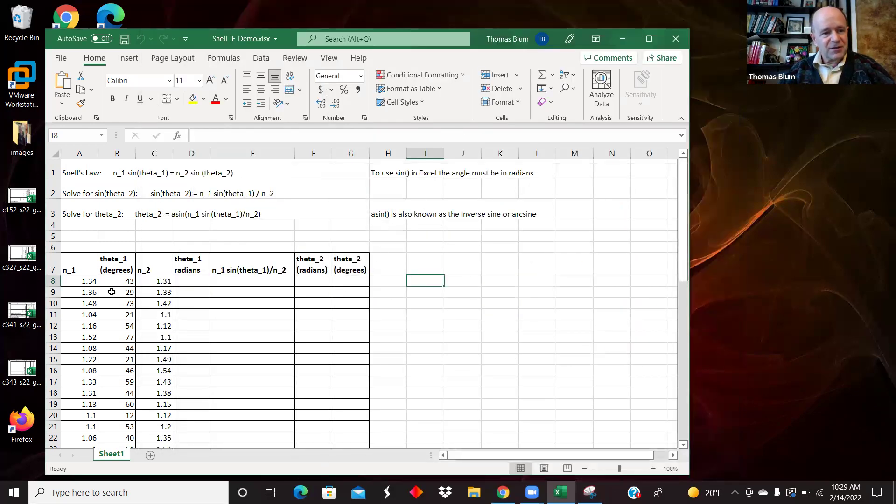
left_click(90, 283)
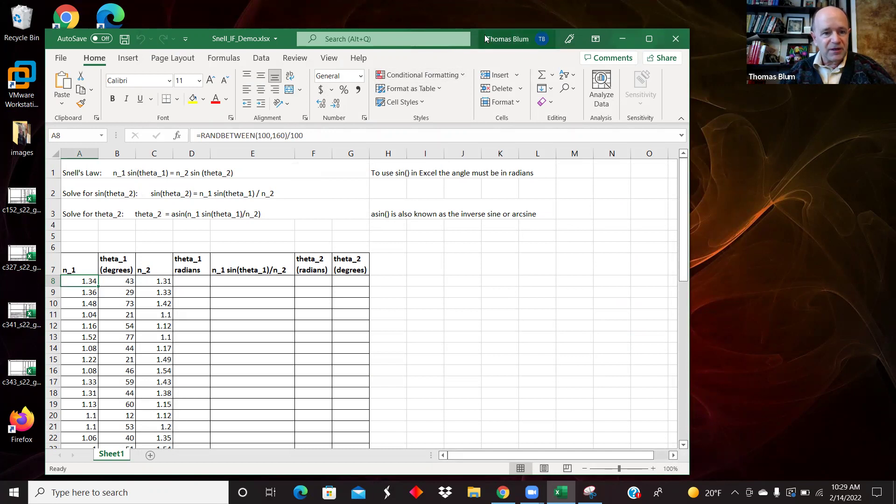
left_click_drag(484, 35, 479, 28)
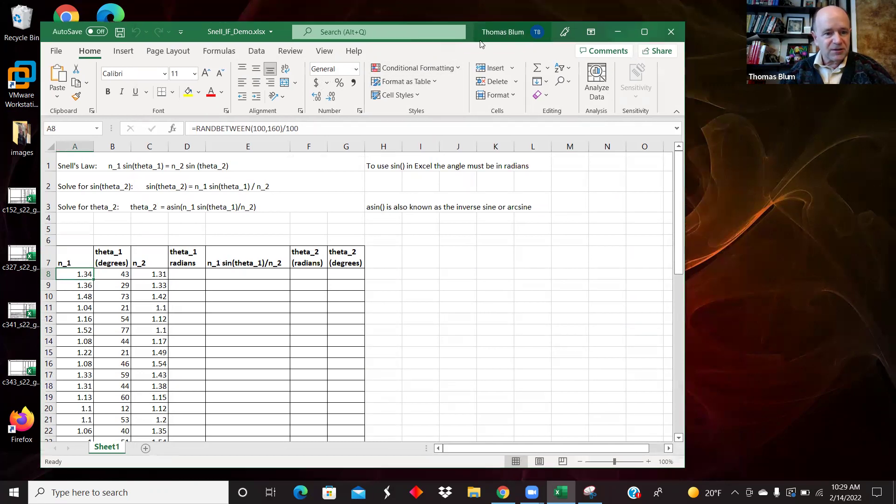
left_click(162, 275)
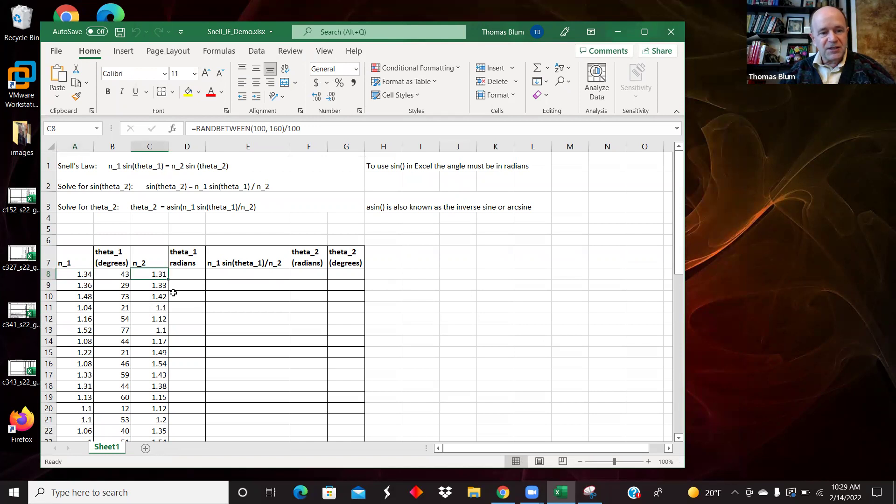
left_click(112, 275)
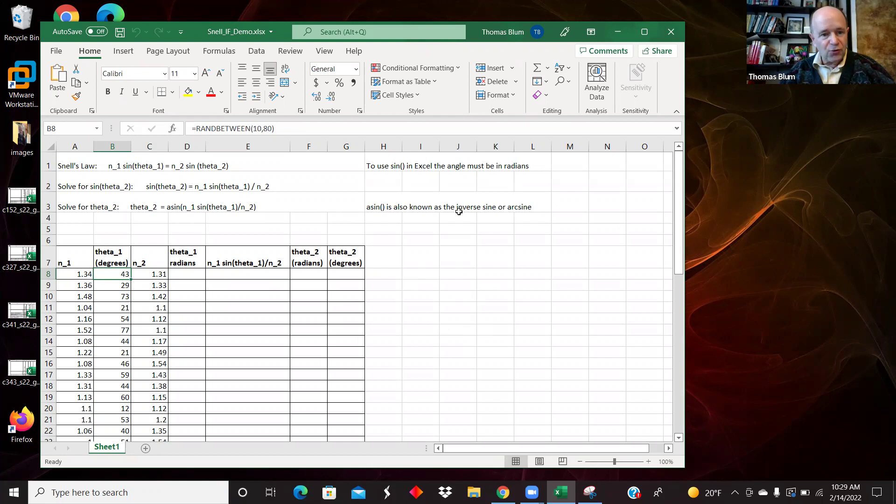
left_click(191, 275)
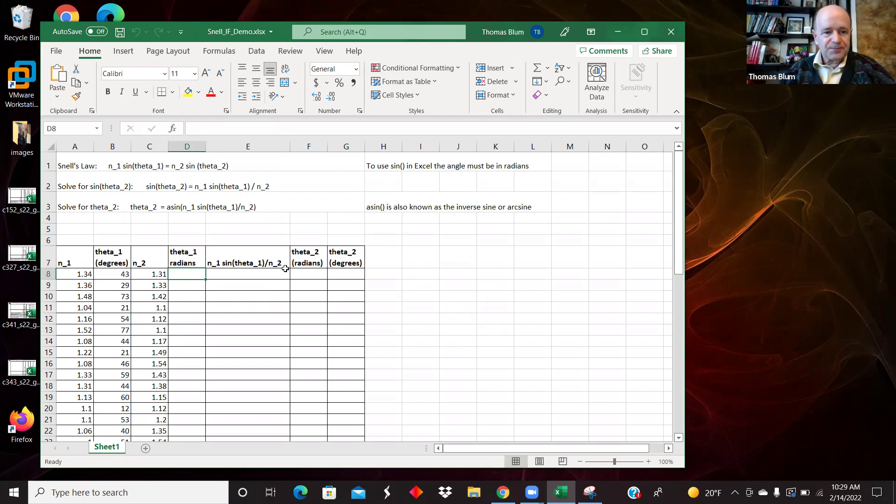
Enter =RADIANS(B8) in D8 to convert the theta_1 degrees to radians.
type("=")
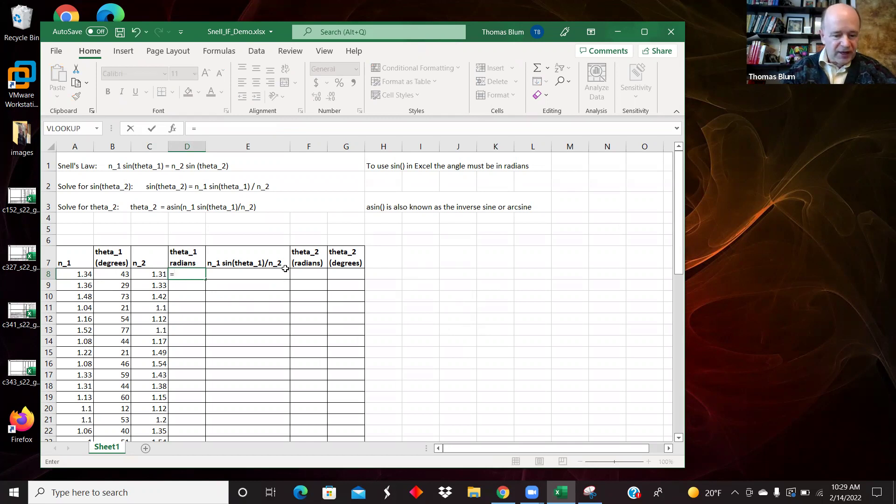
type("radians")
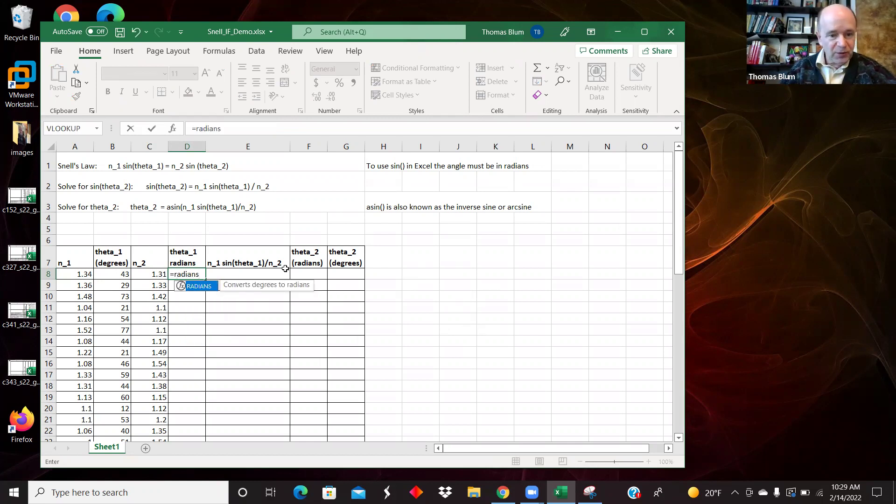
type("(")
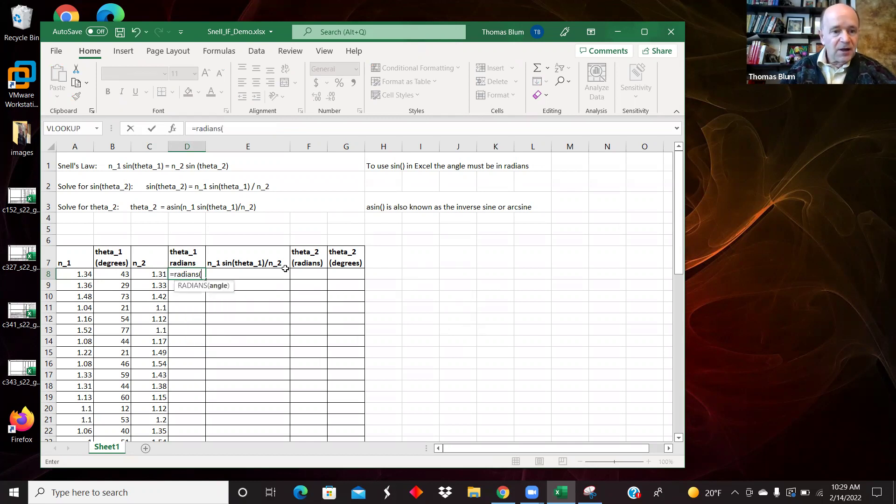
left_click(109, 273)
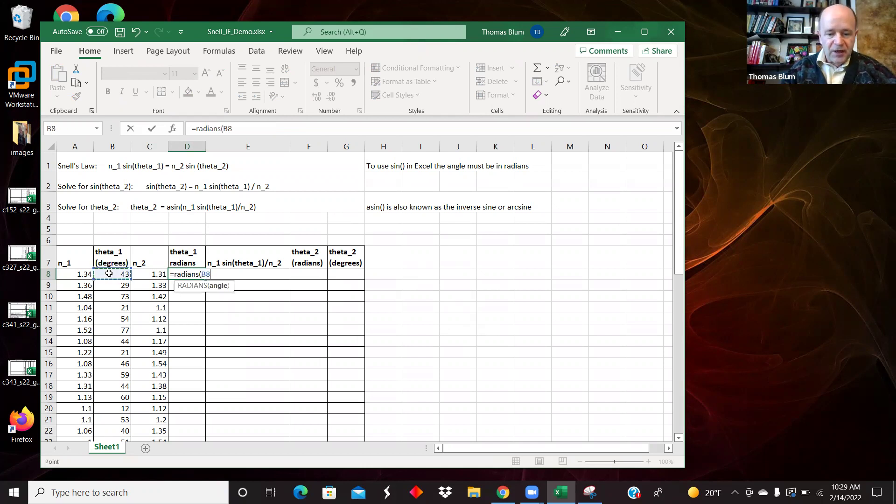
key("Return")
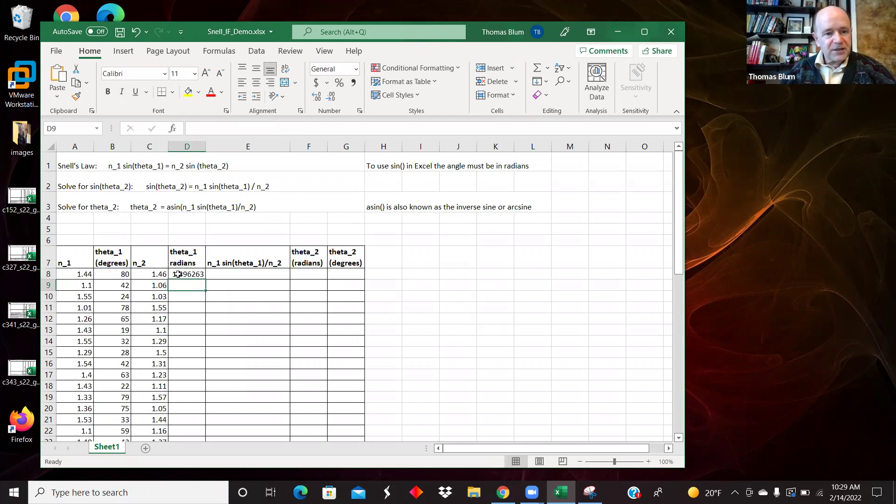
Fill the D8 RADIANS formula down to row 57, starting at 0.20944.
left_click(116, 275)
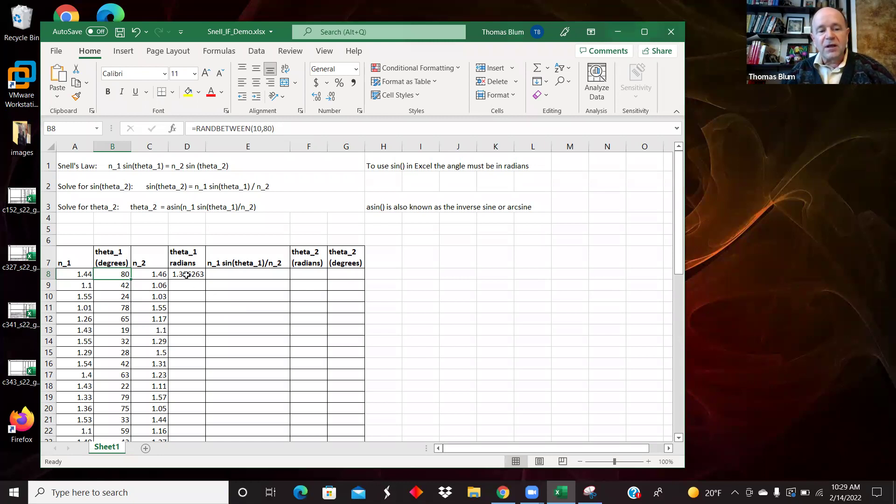
left_click(190, 274)
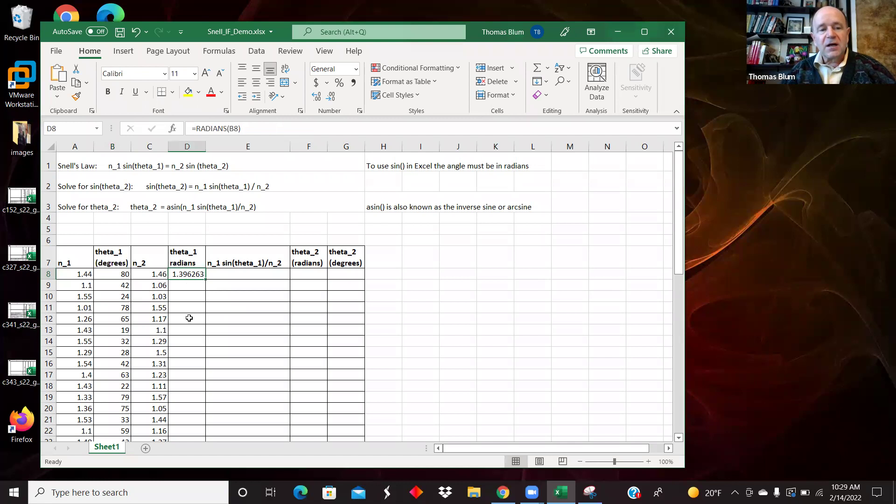
double_click(205, 278)
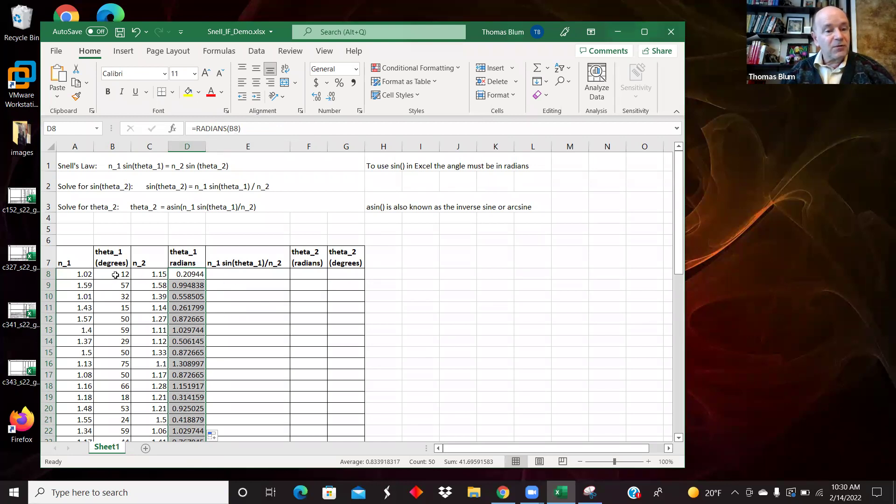
left_click(70, 274)
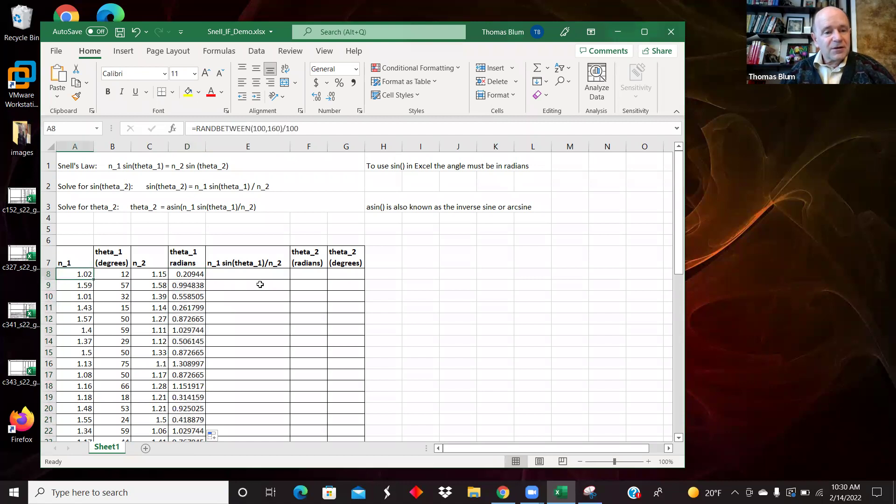
left_click(235, 295)
left_click(190, 276)
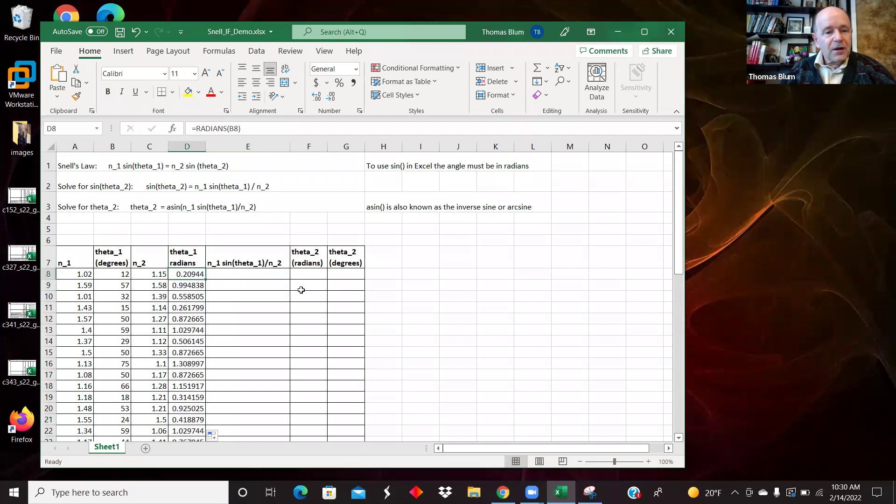
left_click(245, 273)
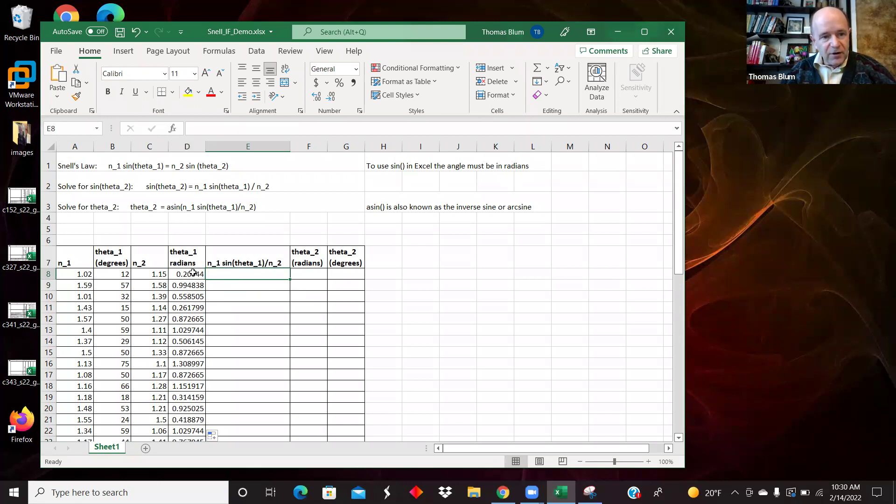
left_click(186, 256)
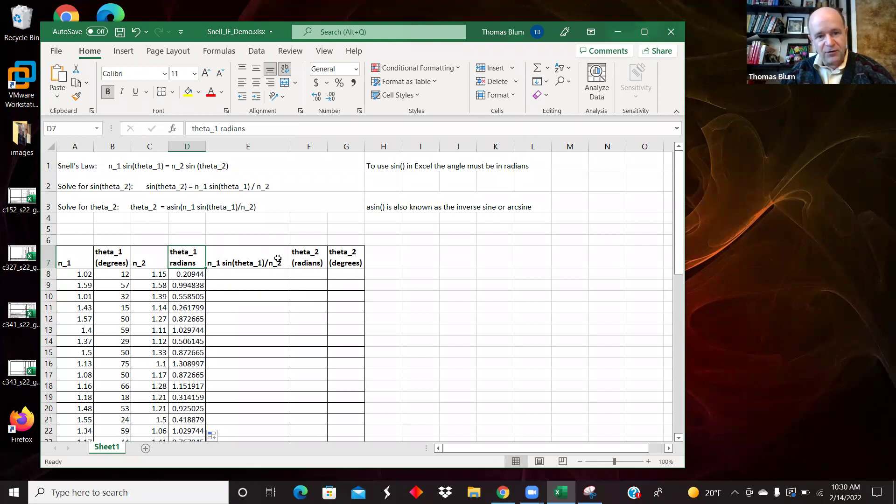
Enter the ratio formula =A8*SIN(D8)/C8 in E8.
left_click(236, 275)
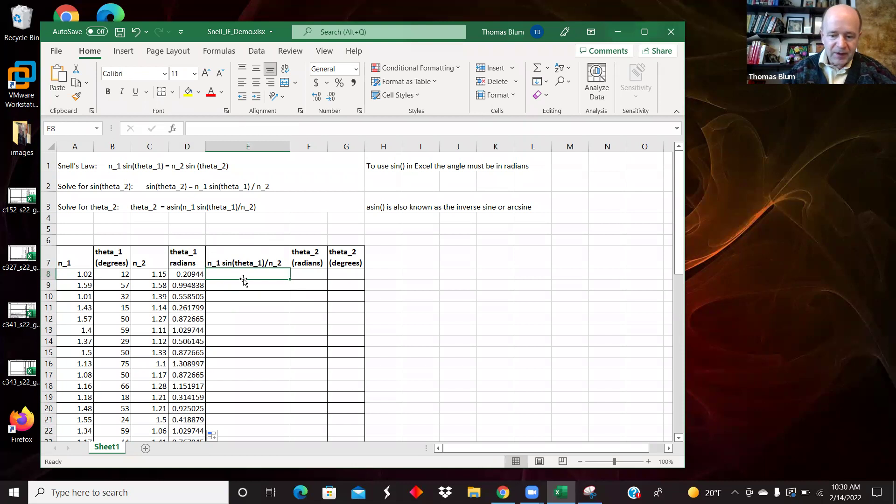
type("=")
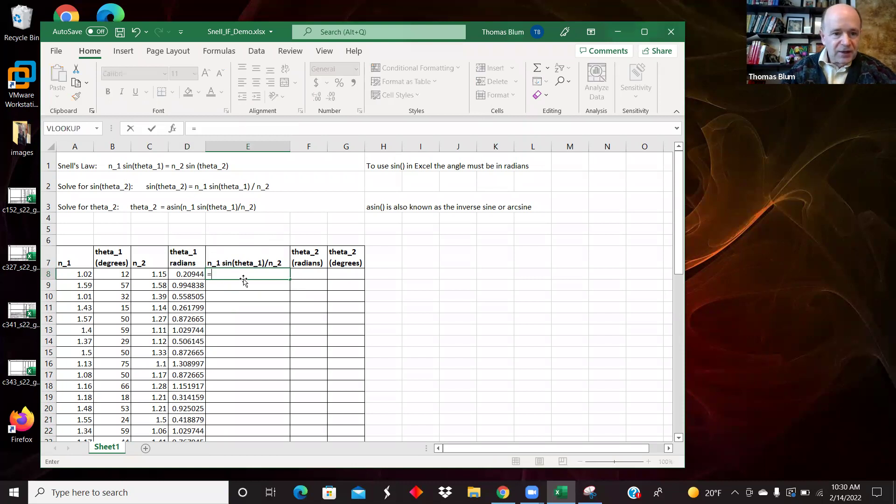
left_click(80, 276)
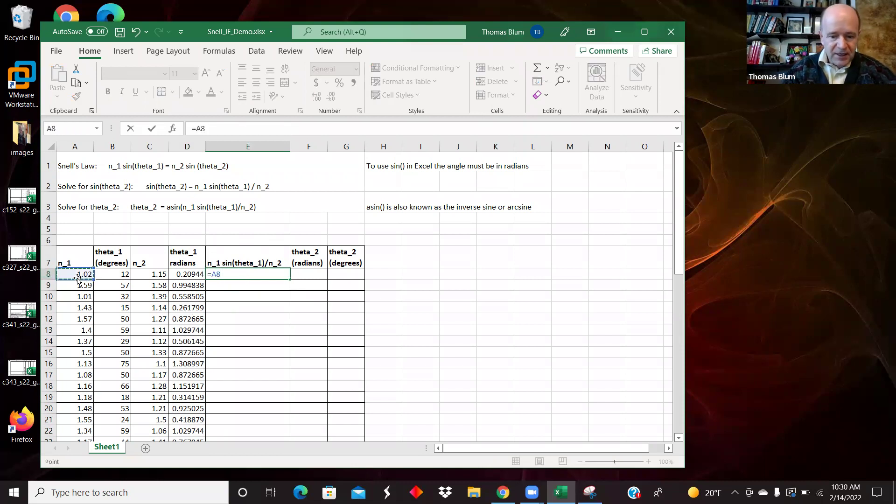
type("*")
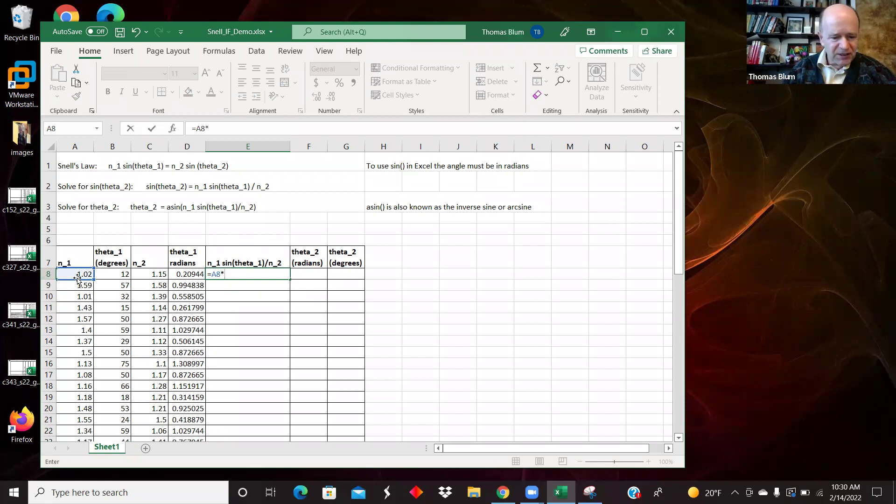
type("sin(")
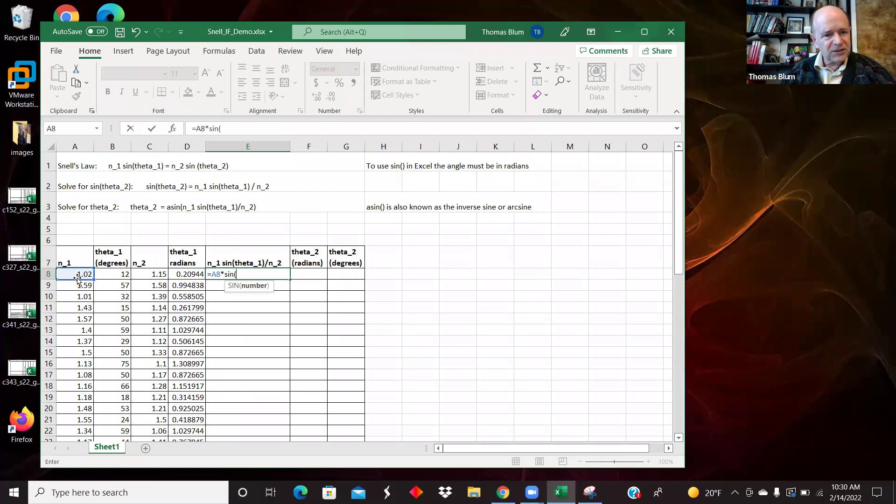
left_click(187, 273)
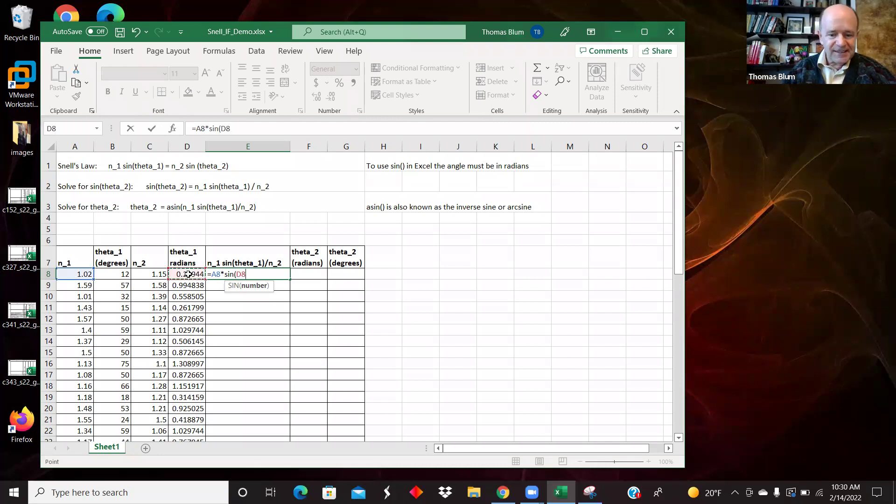
type(")")
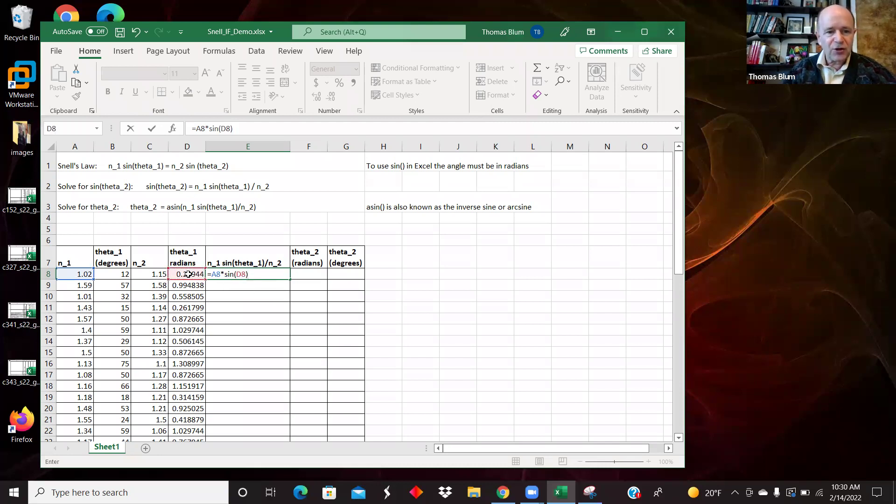
type("/")
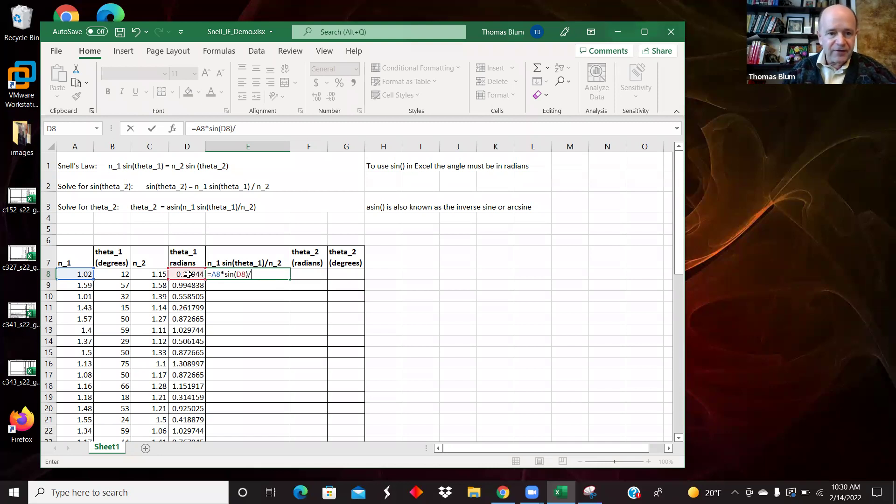
left_click(152, 271)
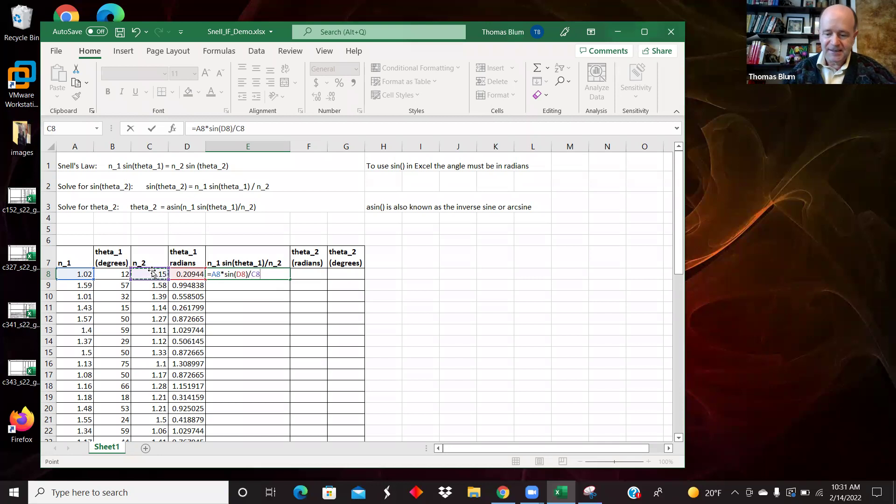
key("Return")
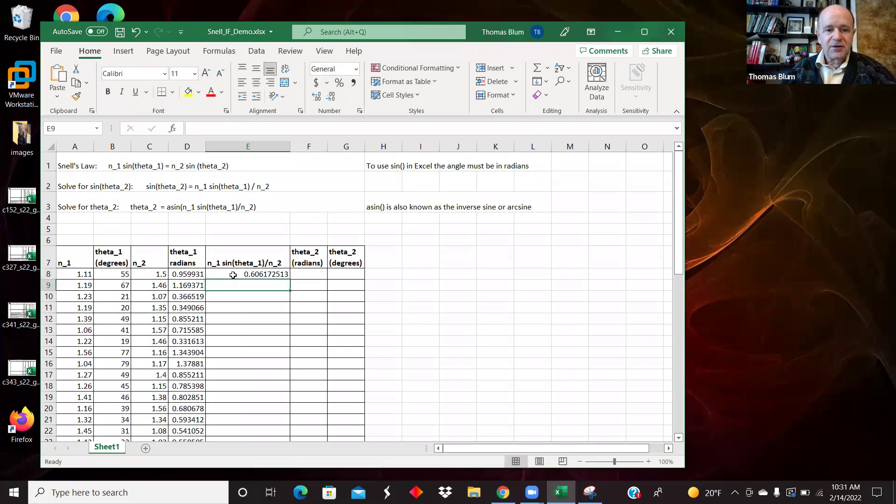
Copy the E8 ratio formula down column E, showing 1.028094388 in row 8.
left_click(284, 274)
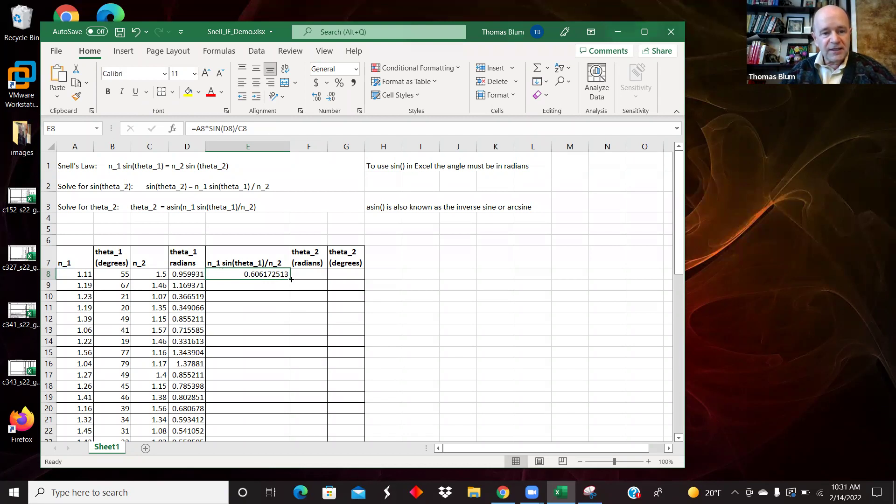
double_click(291, 279)
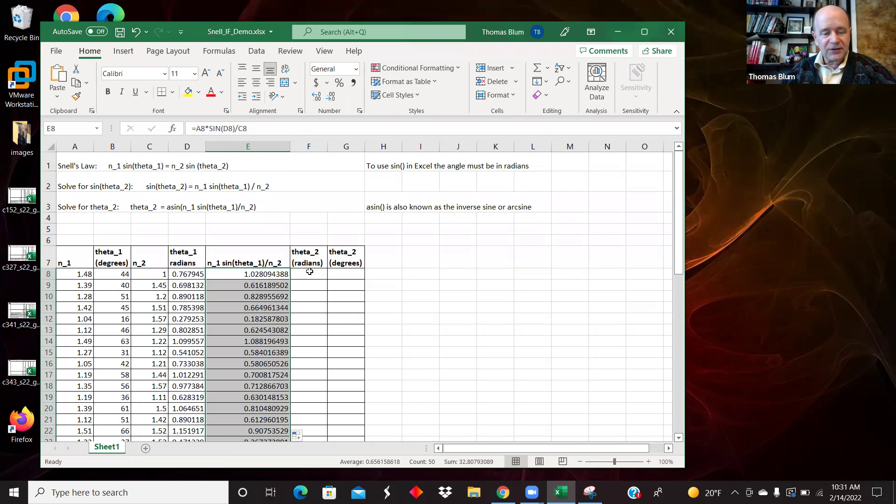
left_click(309, 271)
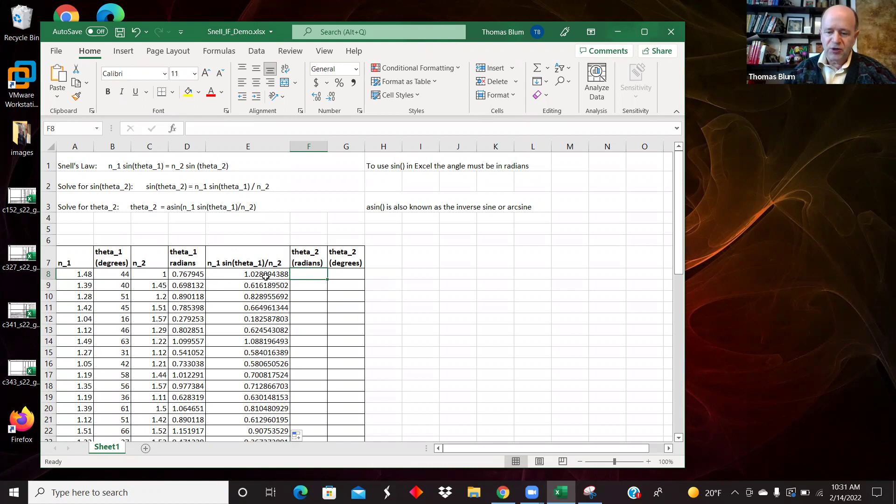
Type =IF(E8<1,ASIN(E8),"total internal reflection") into F8, fixing the misspelled 'internal'.
type("=")
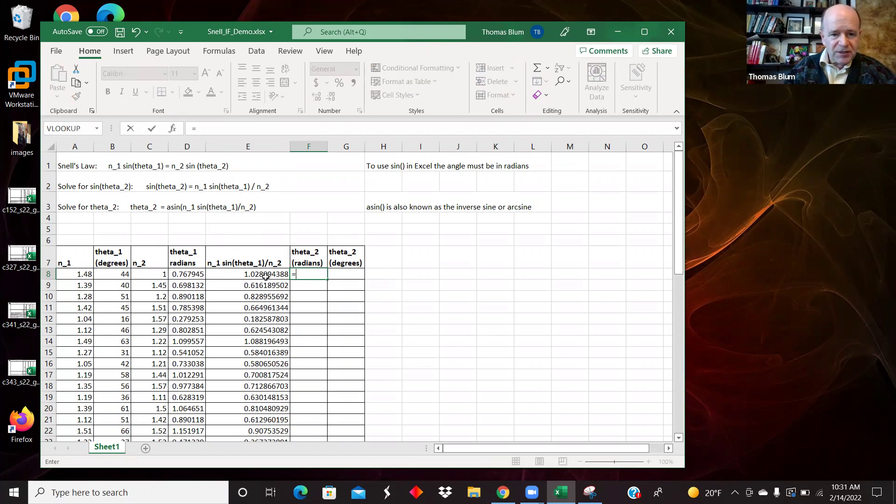
type("if(")
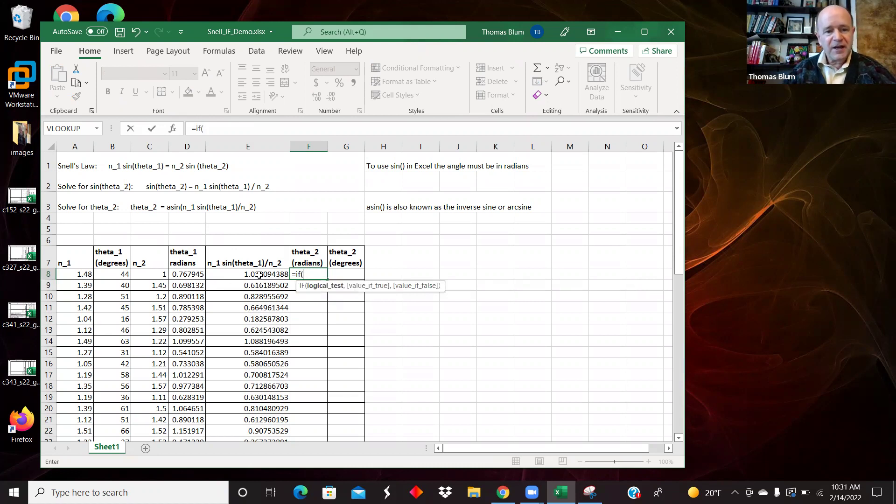
left_click(258, 274)
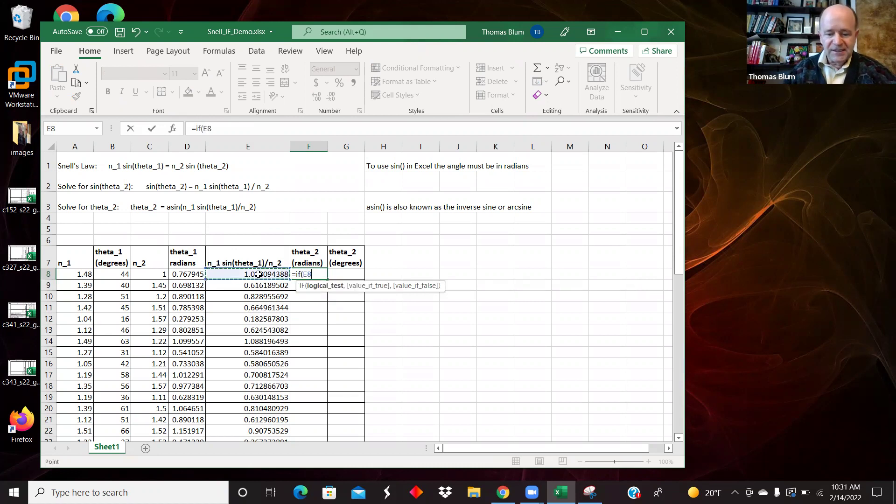
type("<")
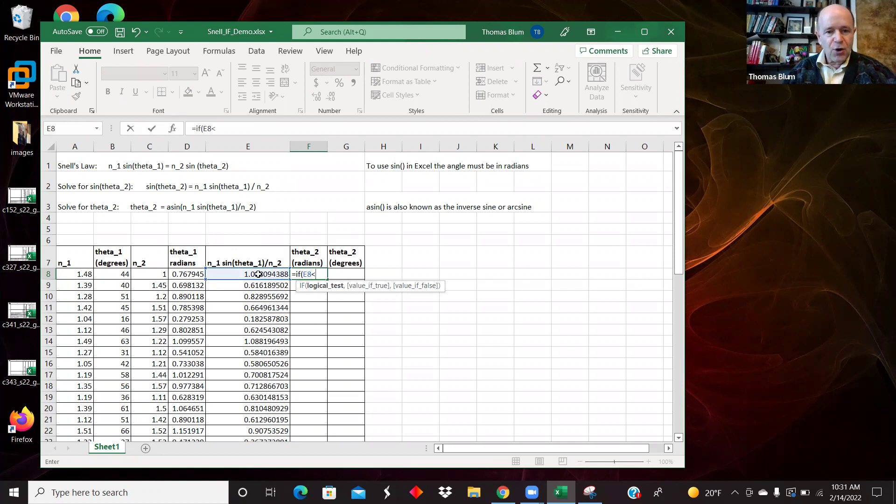
type("1,")
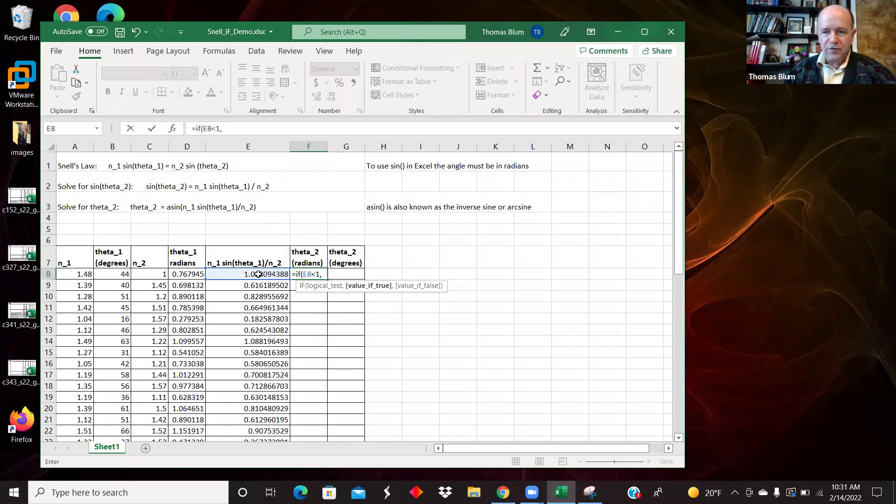
type("asi")
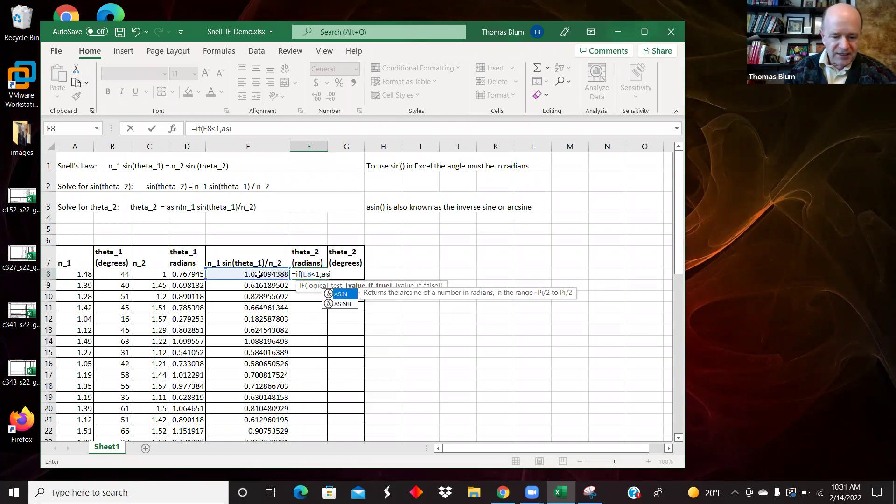
type("n(")
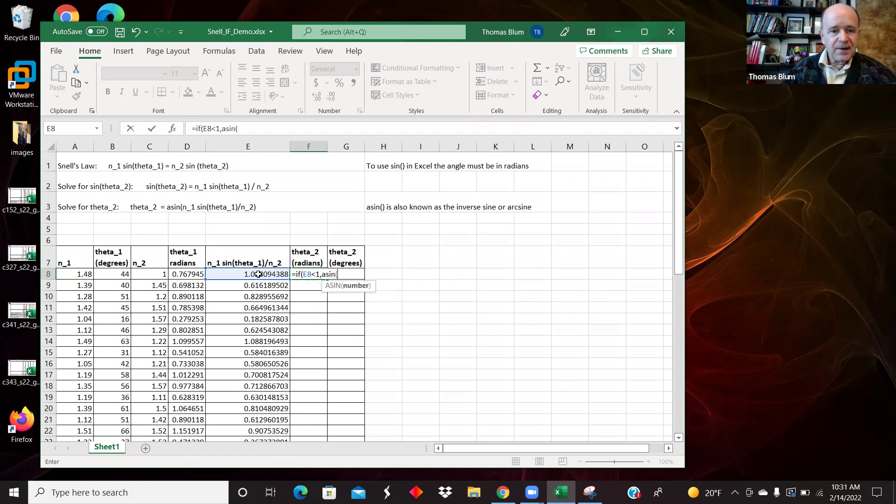
left_click(258, 274)
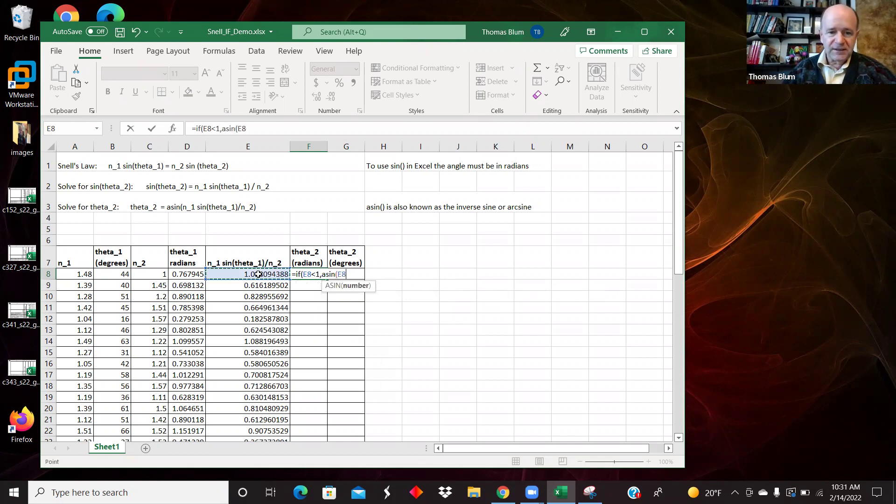
type(")")
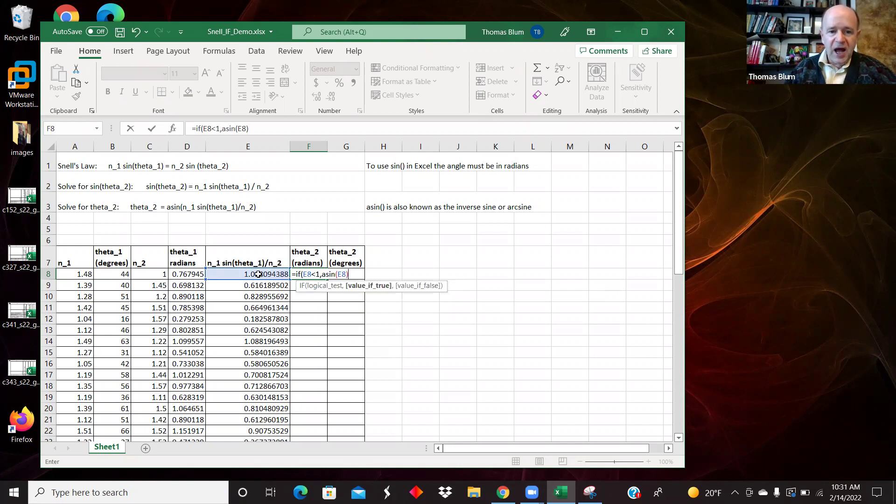
type(",")
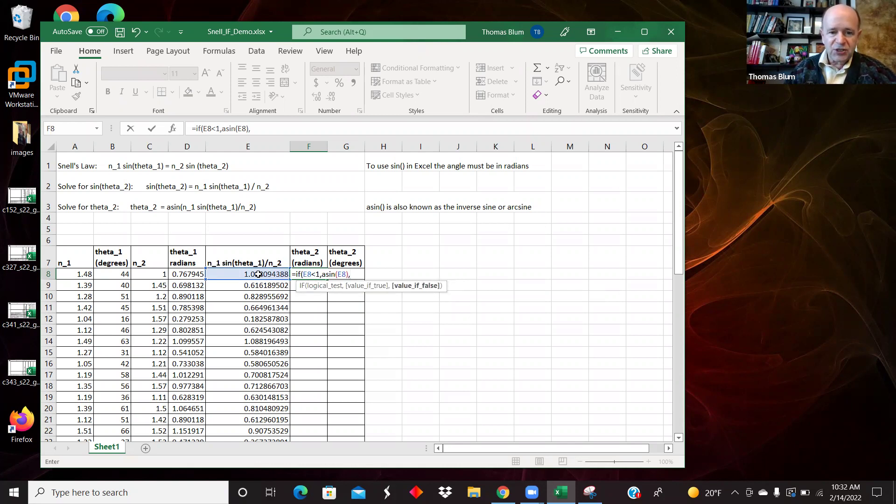
type("\"")
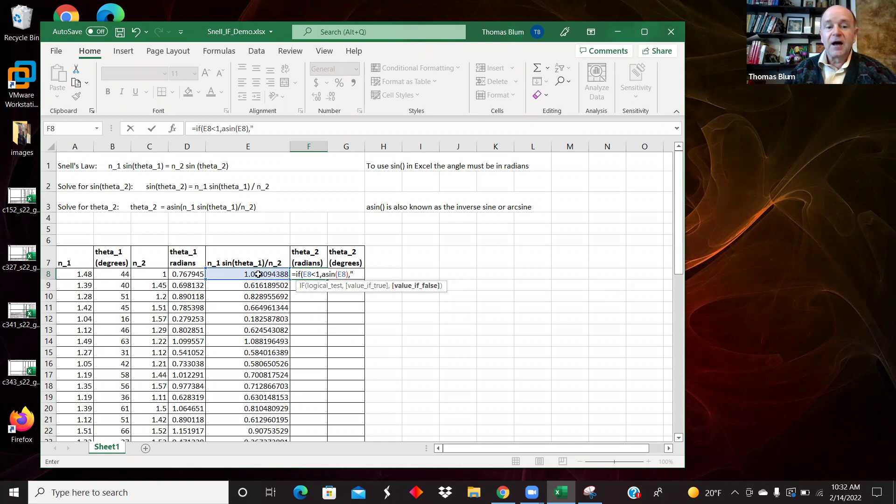
type("to")
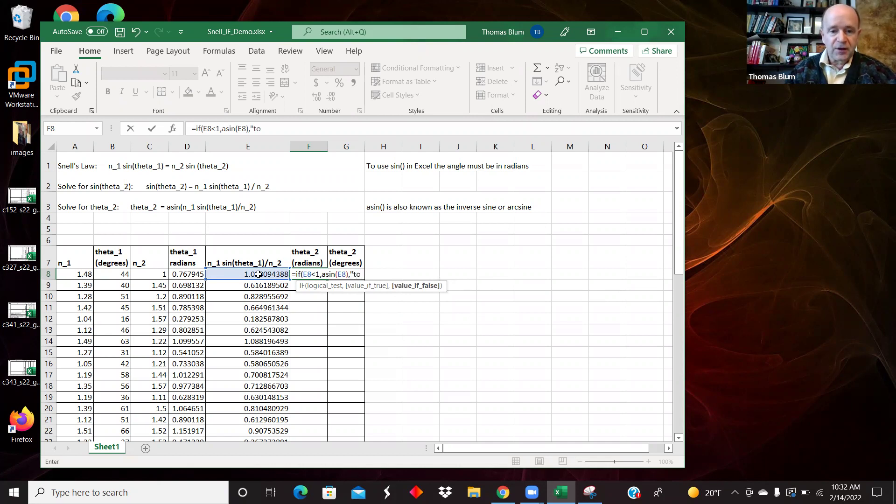
type("tal in")
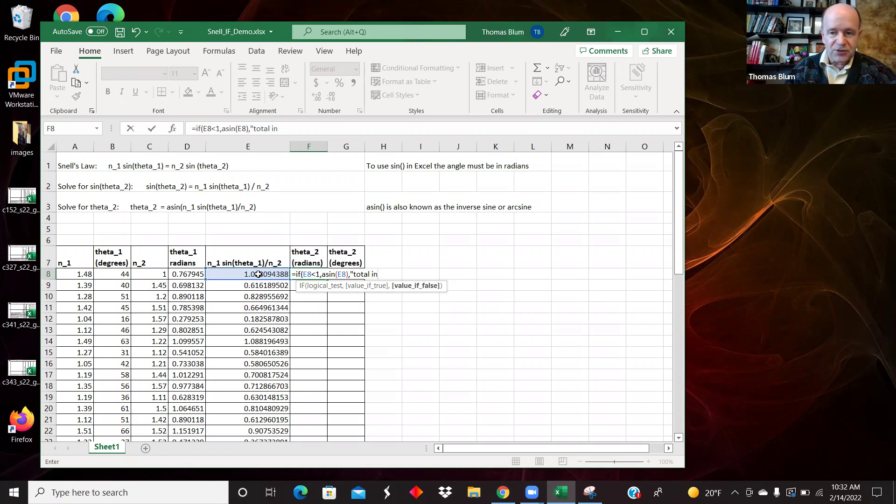
type("tre")
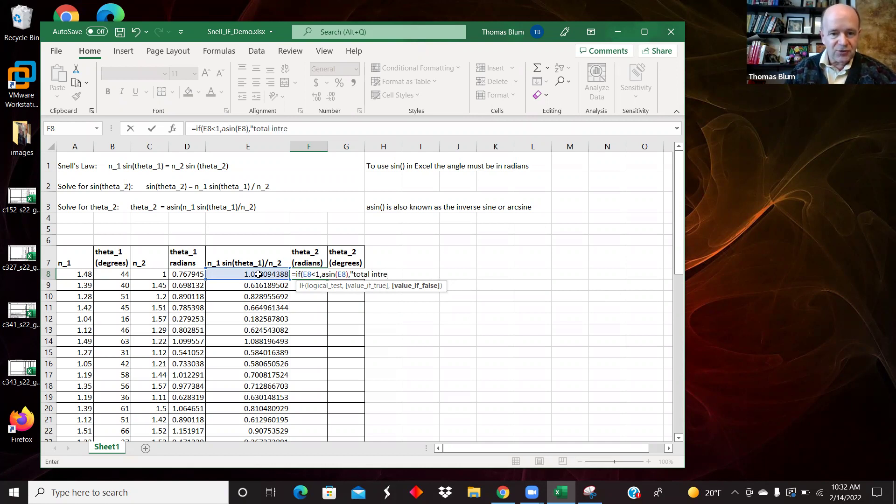
key("BackSpace")
key("BackSpace")
type("erna")
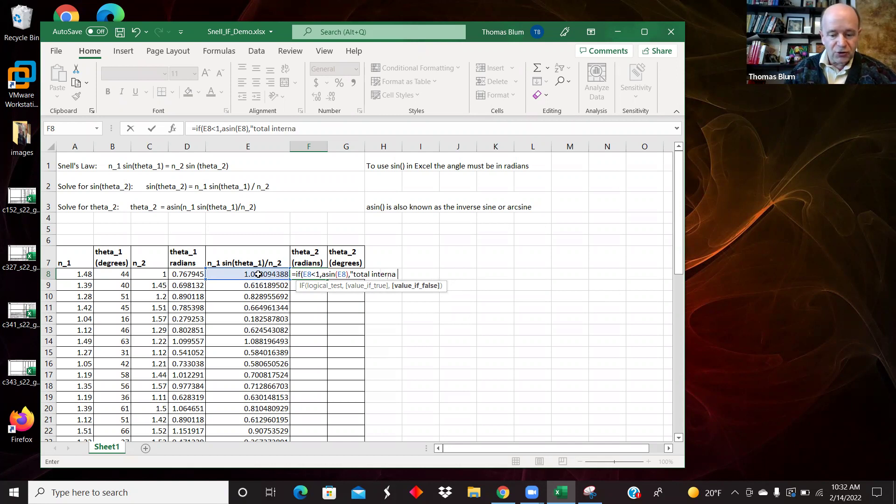
key("BackSpace")
type("l reflect")
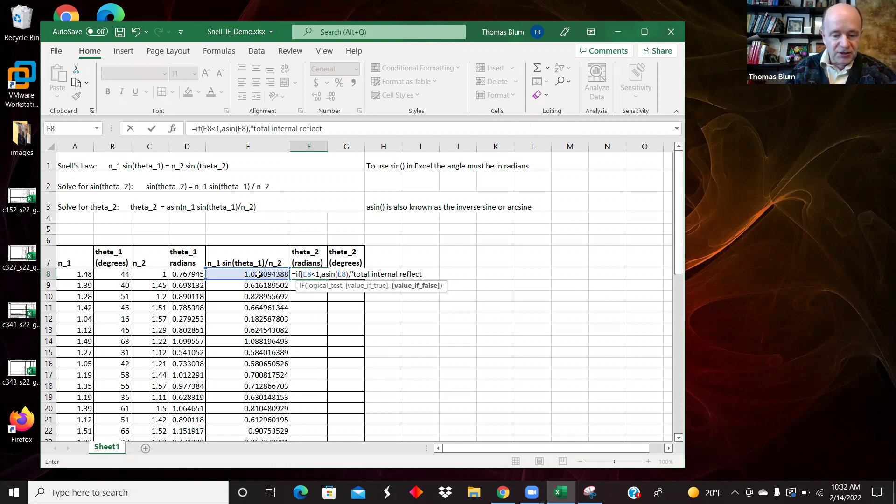
type("ion\"")
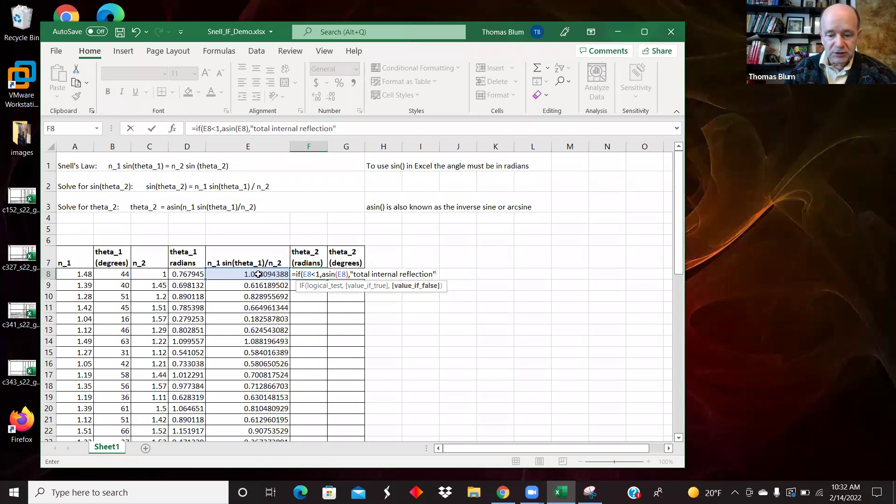
type(")")
Commit the F8 IF/ASIN formula, widen column F, and fill it down the column.
key("Return")
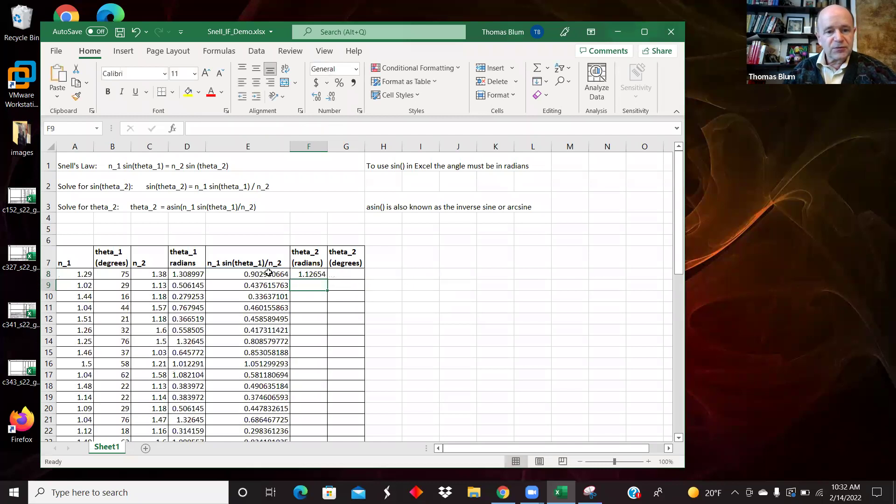
left_click_drag(327, 146, 420, 146)
left_click(380, 274)
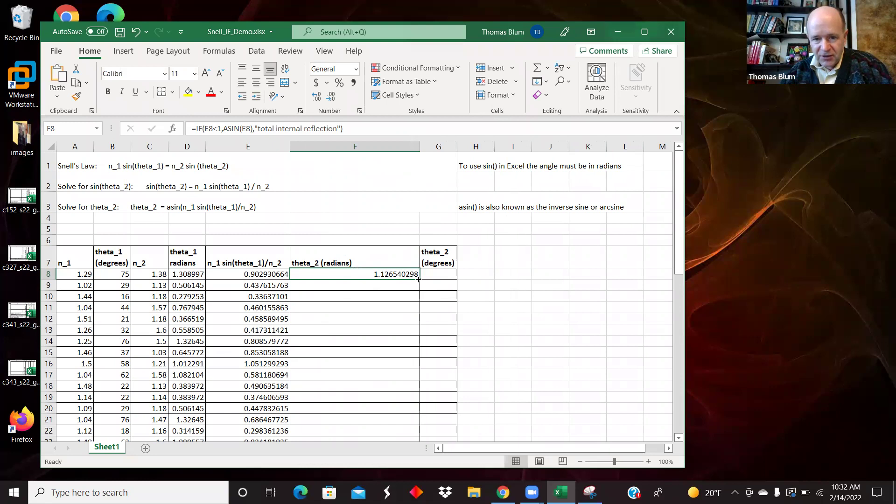
double_click(420, 278)
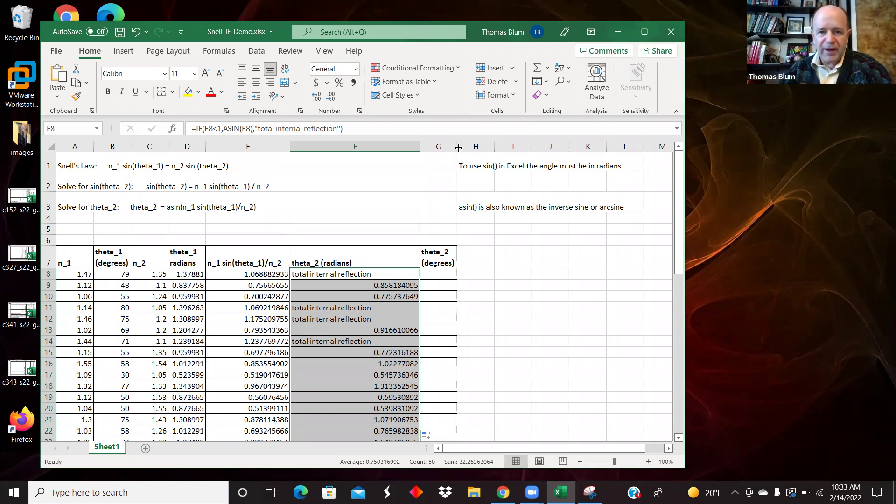
left_click_drag(458, 147, 533, 146)
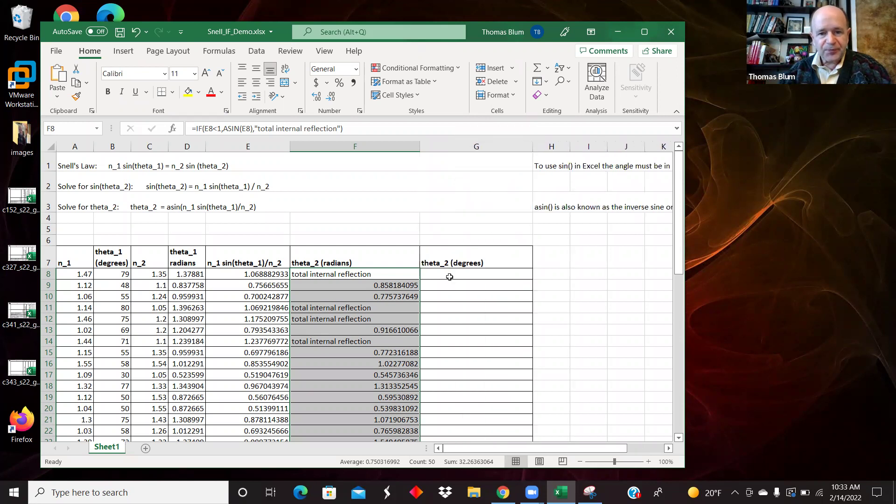
left_click(447, 274)
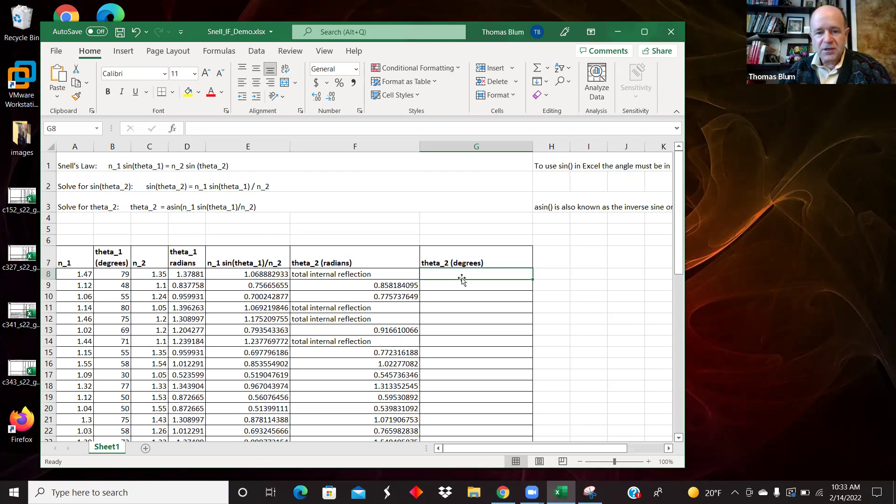
left_click(316, 275)
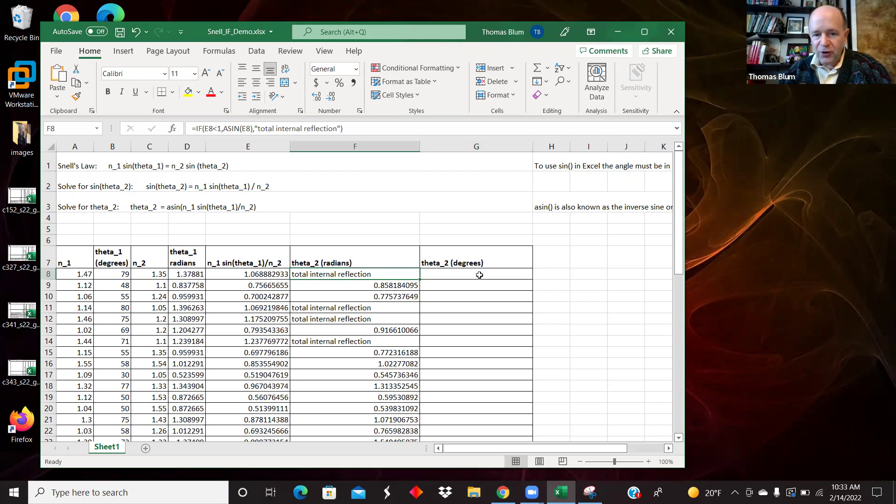
left_click(449, 275)
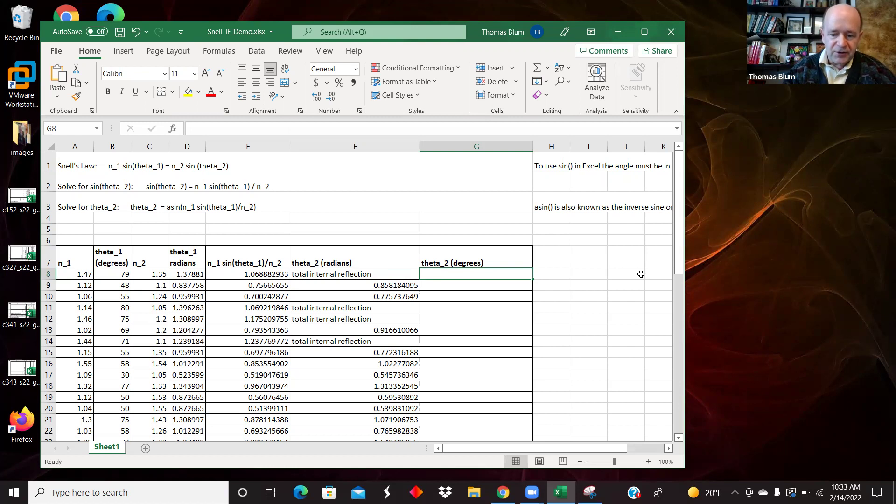
Enter =IF(F8="total internal reflection","TIR",DEGREES(F8)) in G8, giving 30.83735548.
type("=")
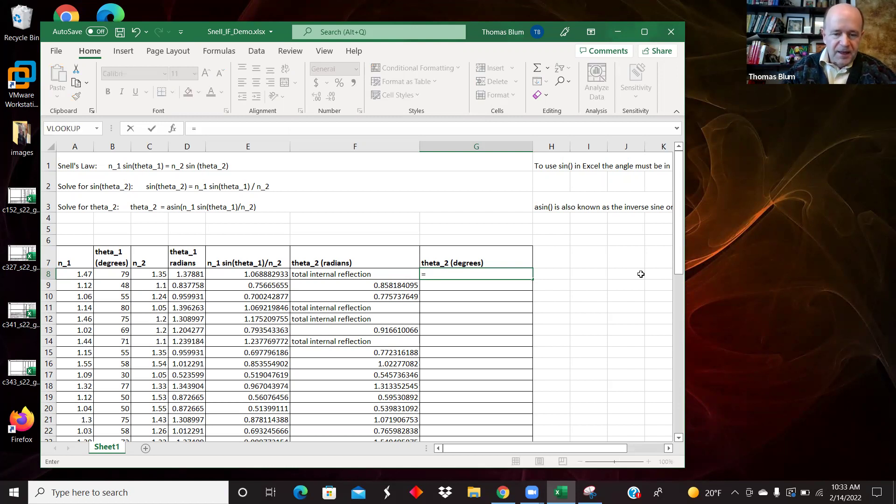
type("ii")
key("BackSpace")
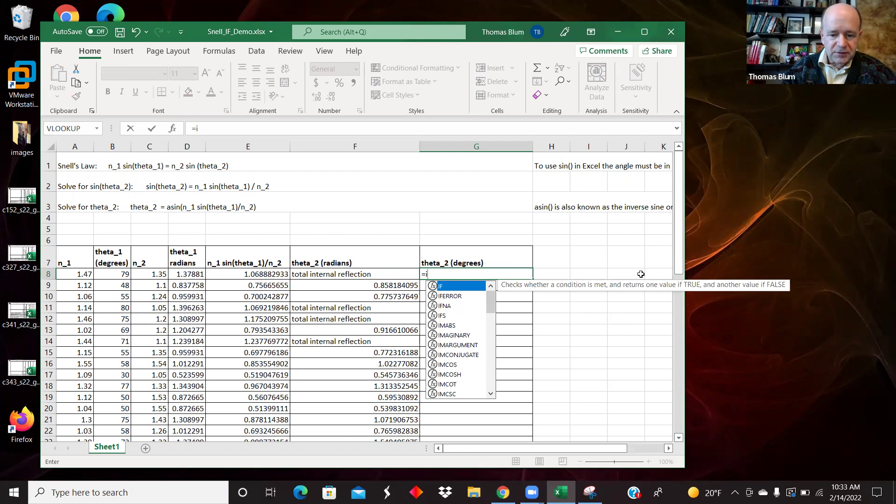
type("f(")
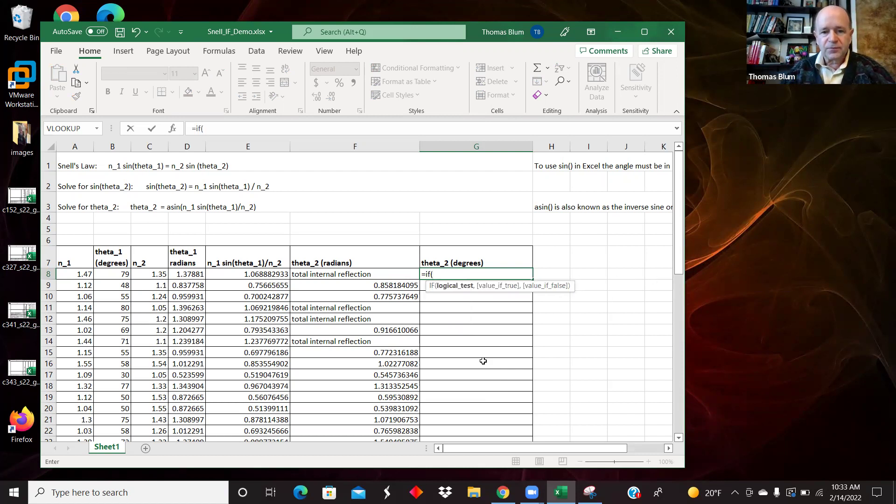
left_click(334, 274)
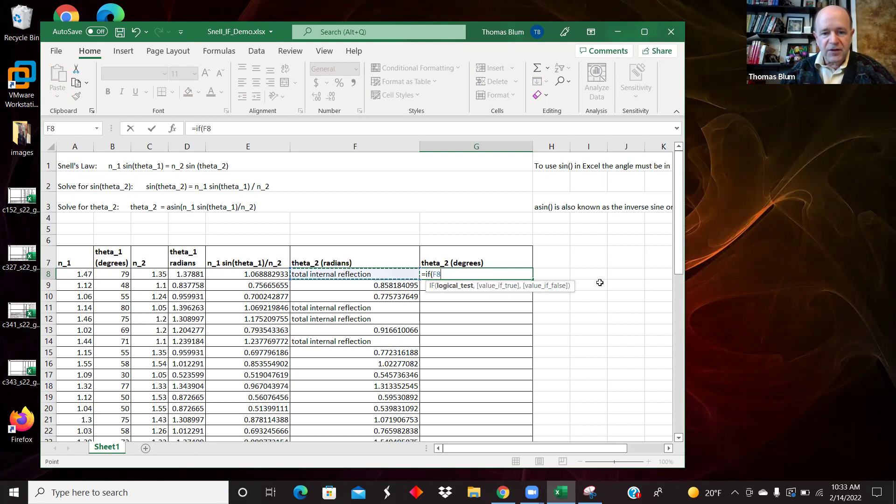
type("=\"")
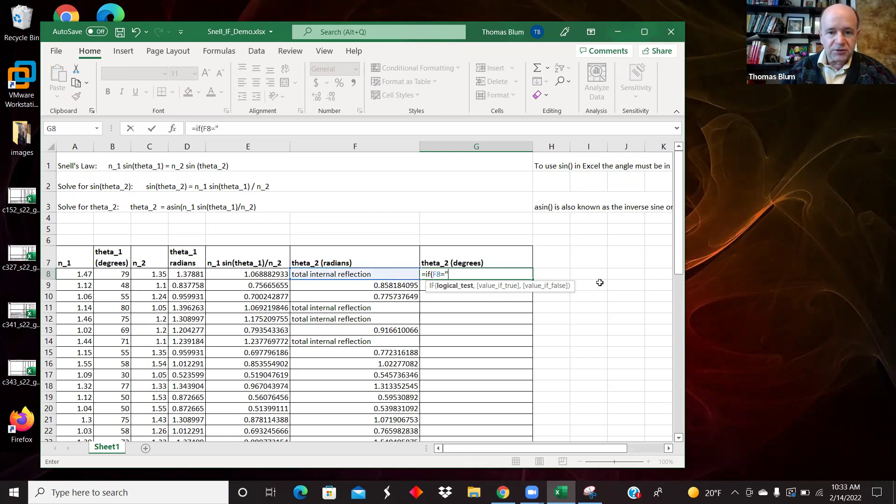
type("tota")
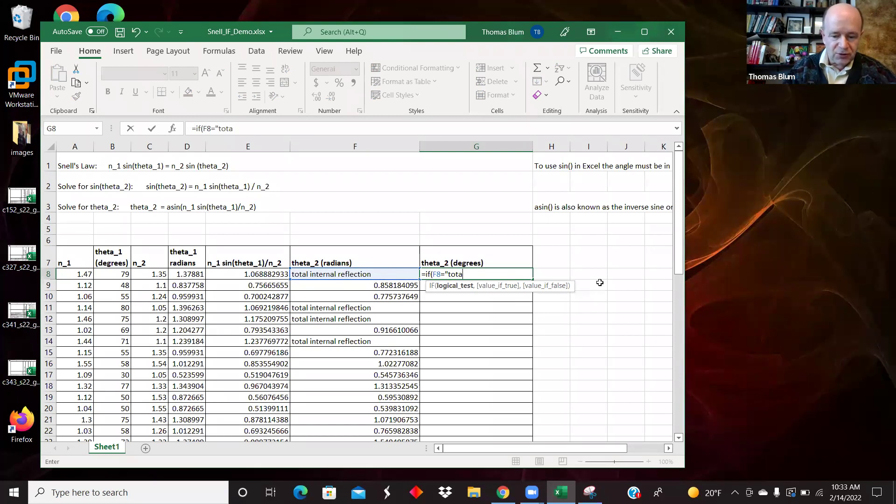
type("l interna")
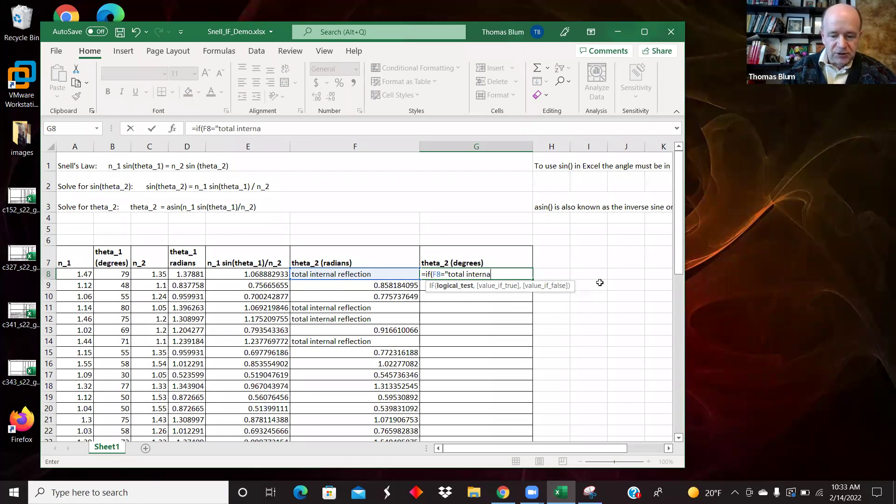
type("l reflect")
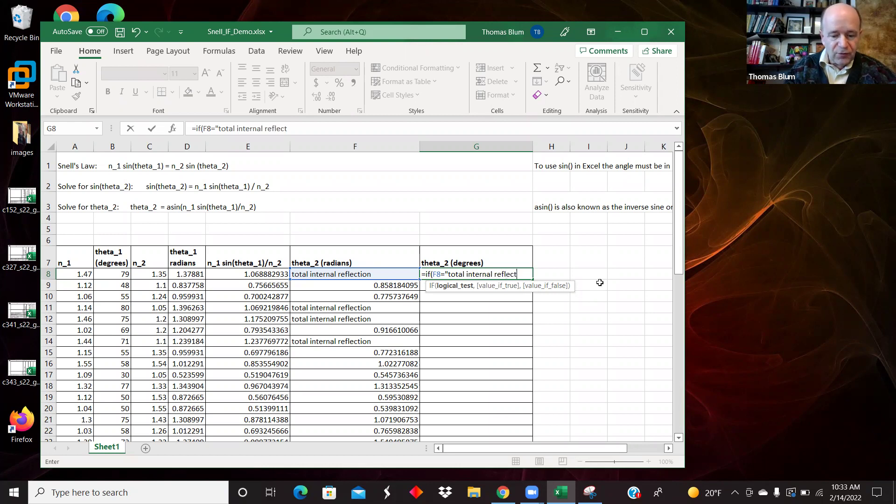
type("ion\"")
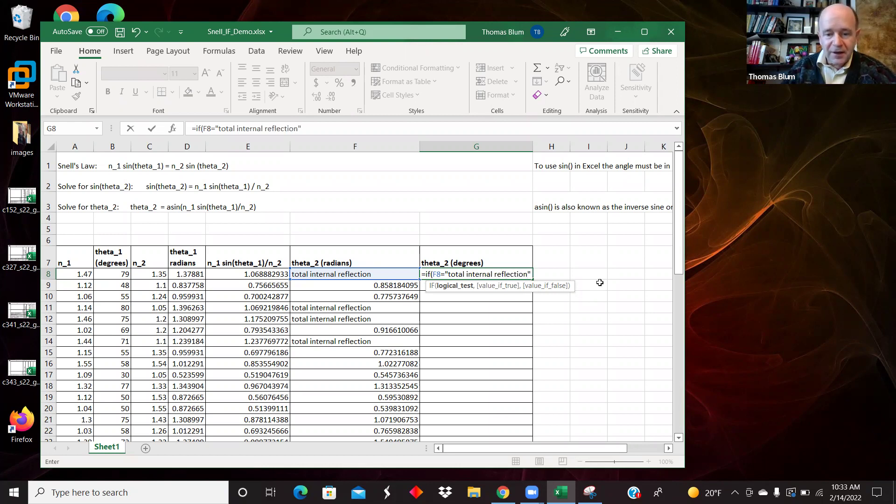
type(",")
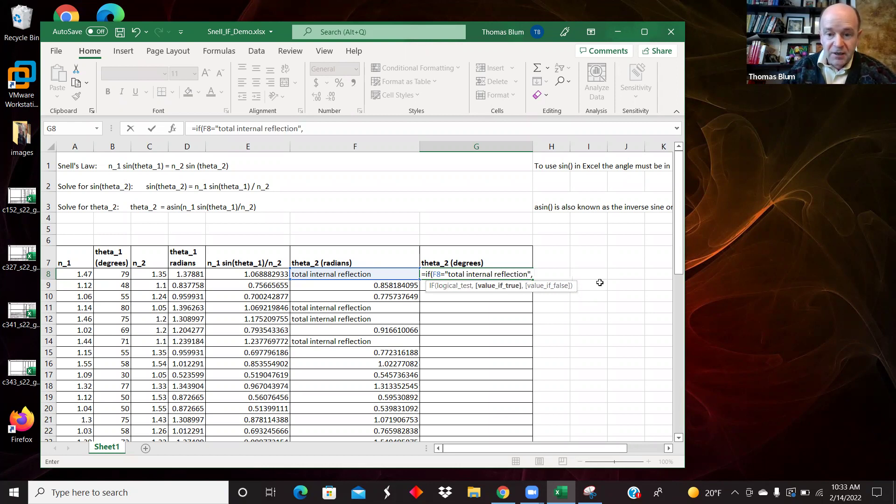
type(" \"TI")
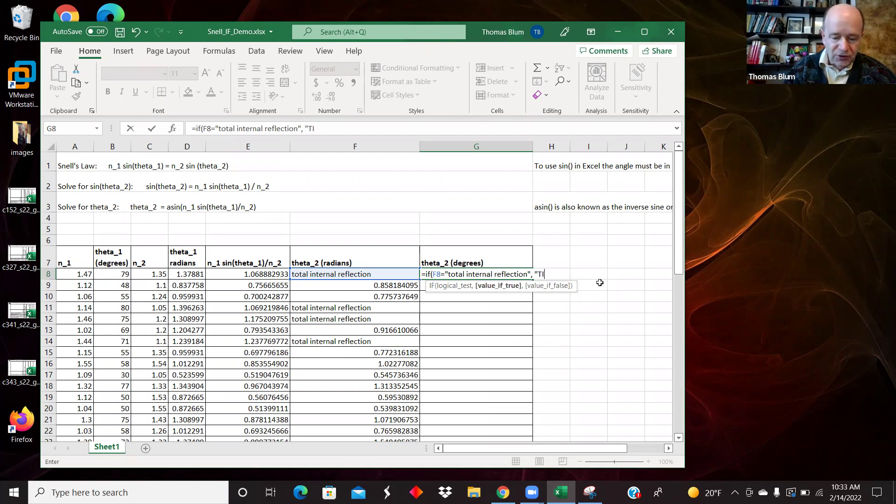
type("R")
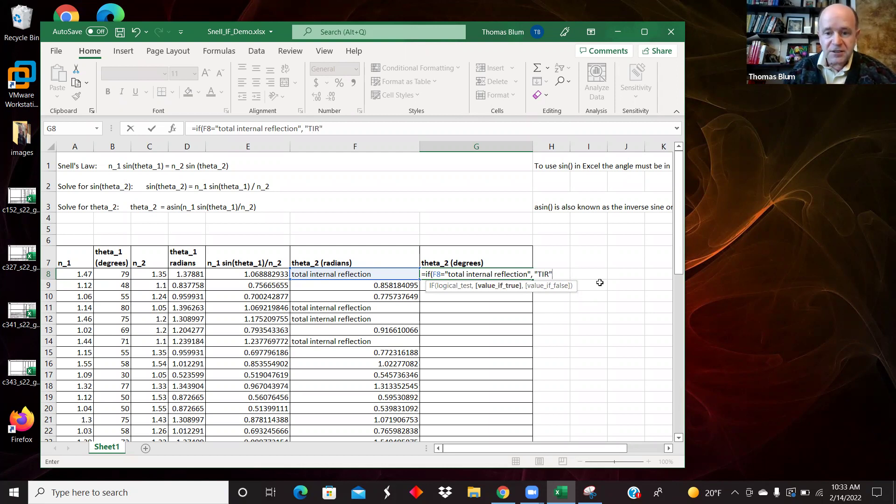
type("\",")
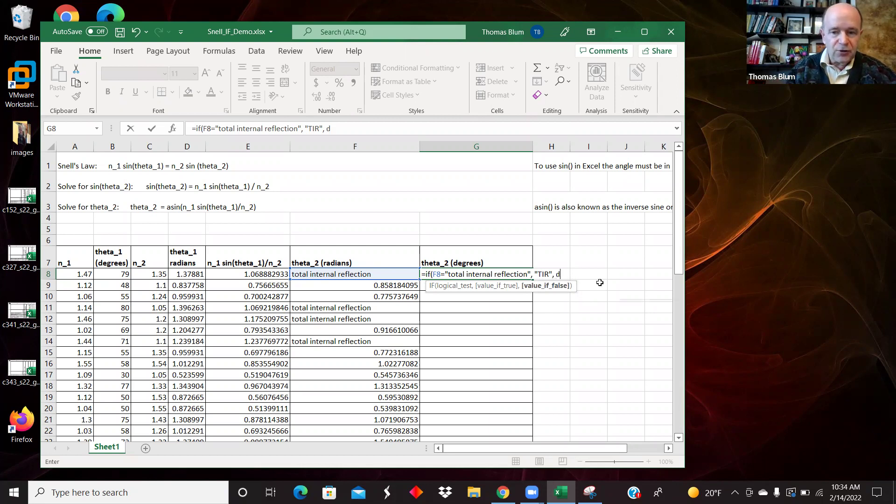
type(" de")
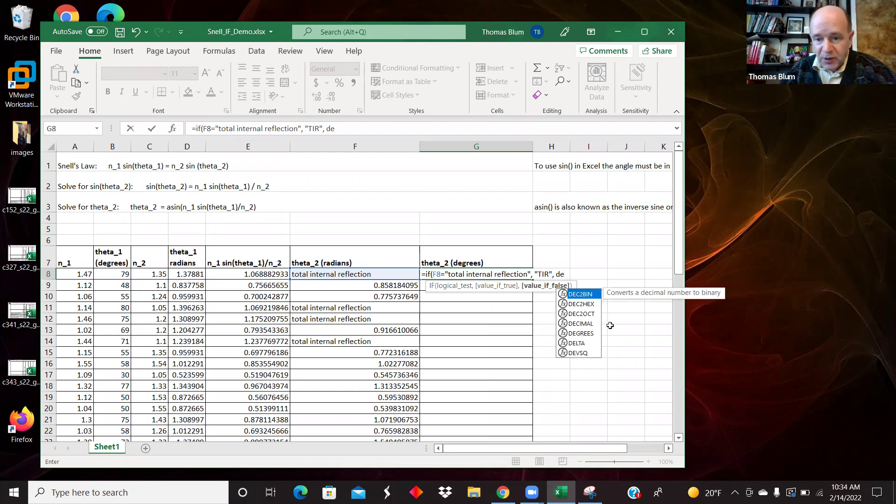
left_click(588, 335)
double_click(587, 334)
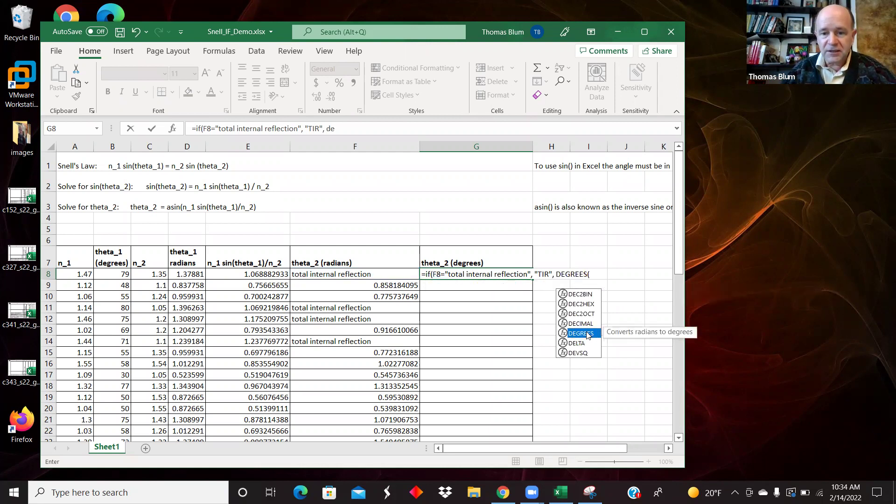
left_click(368, 274)
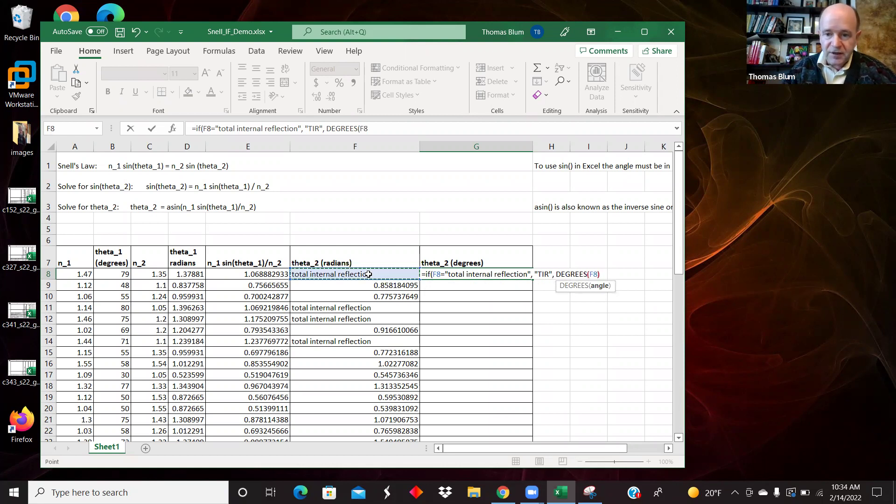
type("))")
key("Return")
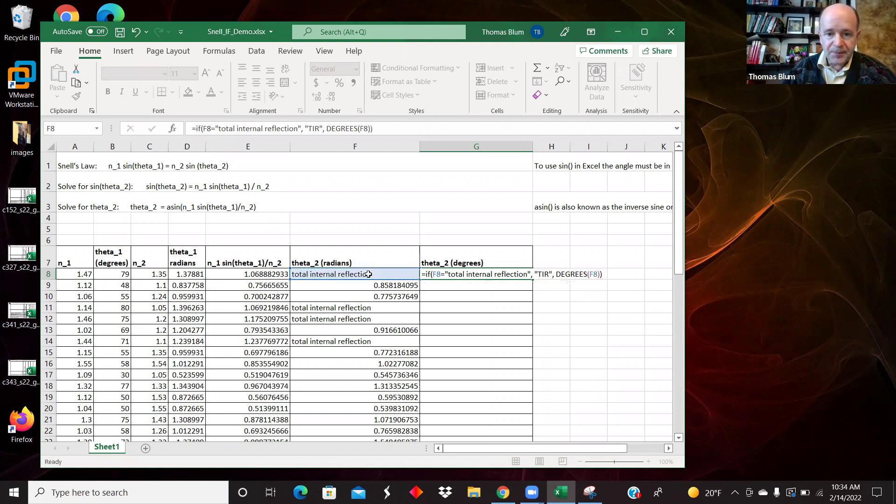
Copy the G8 degrees formula down column G and scroll through to check the TIR rows.
key("Up")
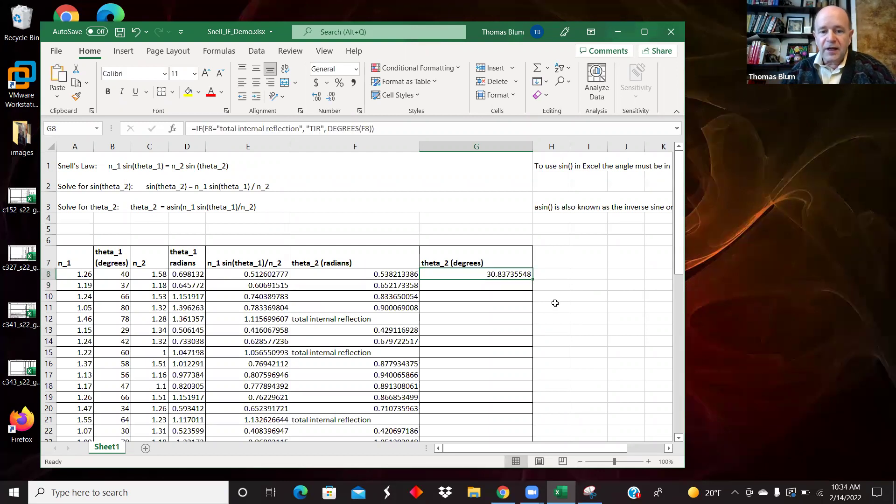
double_click(532, 280)
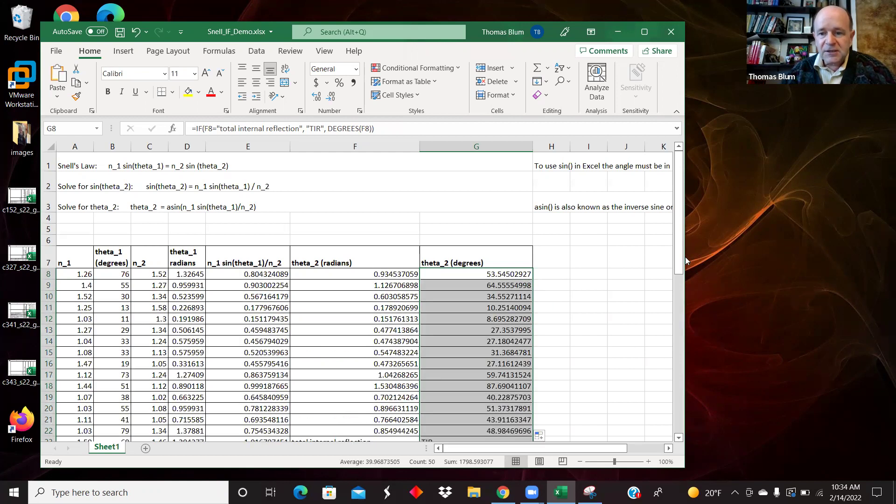
left_click_drag(682, 258, 681, 309)
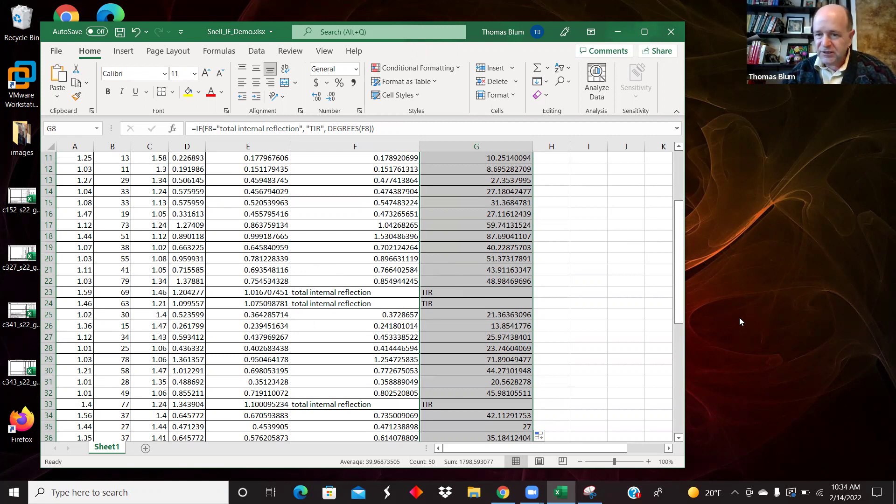
left_click_drag(679, 280, 673, 329)
left_click(622, 250)
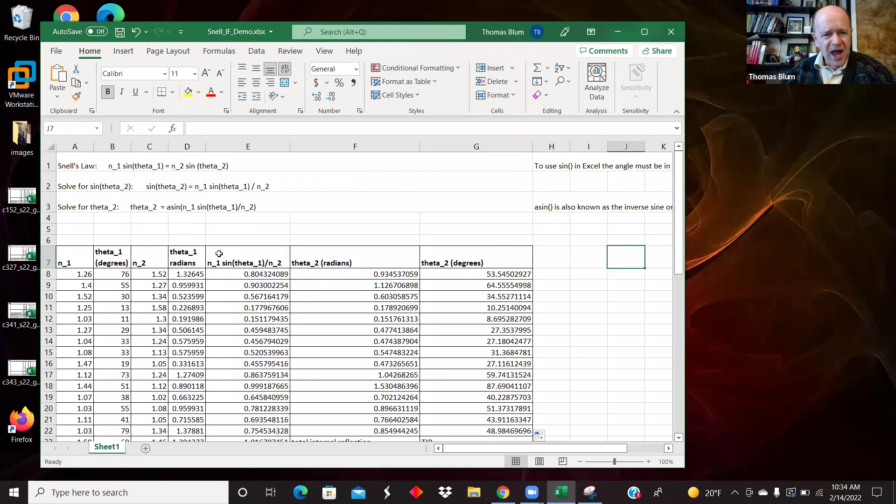
left_click_drag(672, 256, 680, 316)
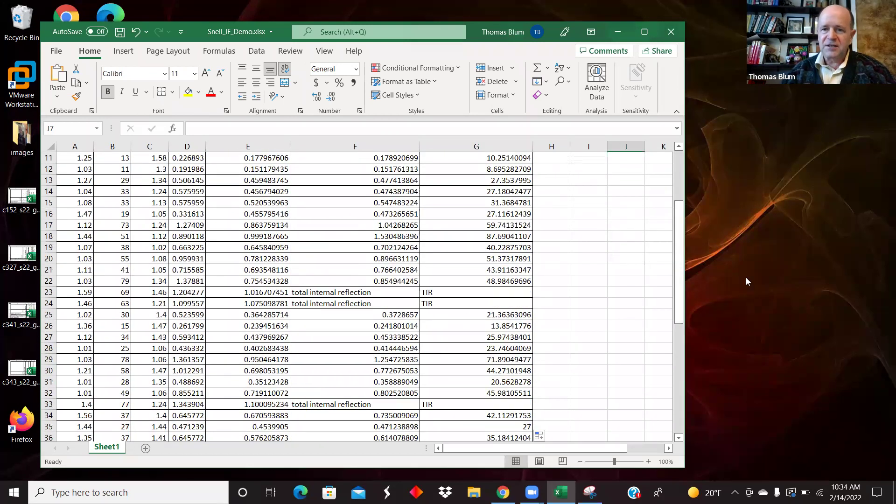